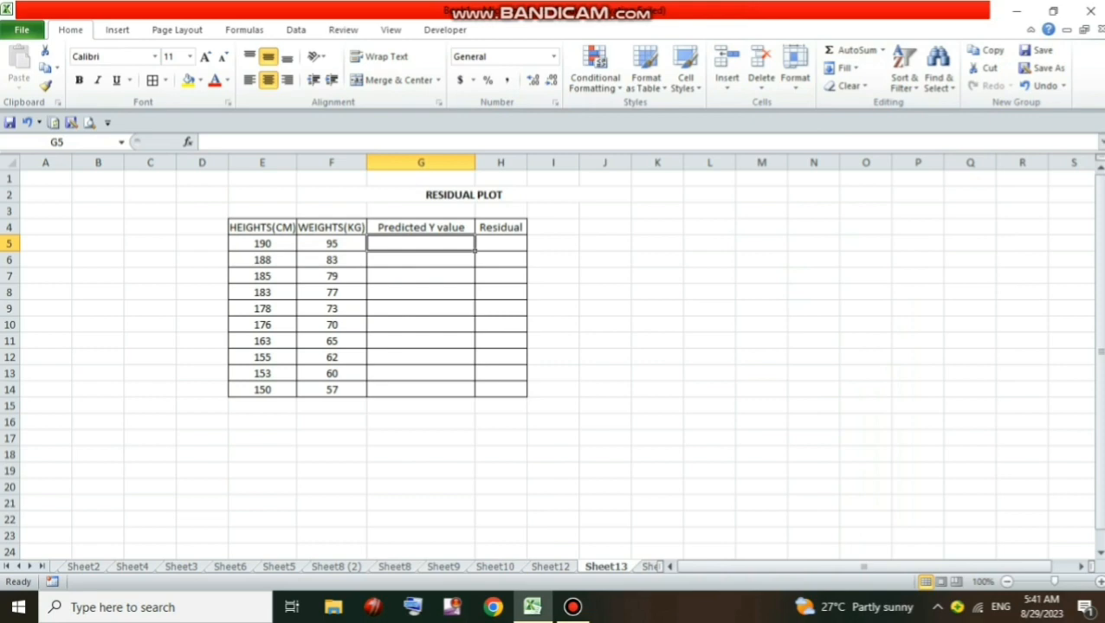
Insert a markers-only scatter chart of the heights and weights in E5:F14 and place it beside the table.
{"action": "left_click_drag", "start_coordinate": [262, 243], "coordinate": [332, 389]}
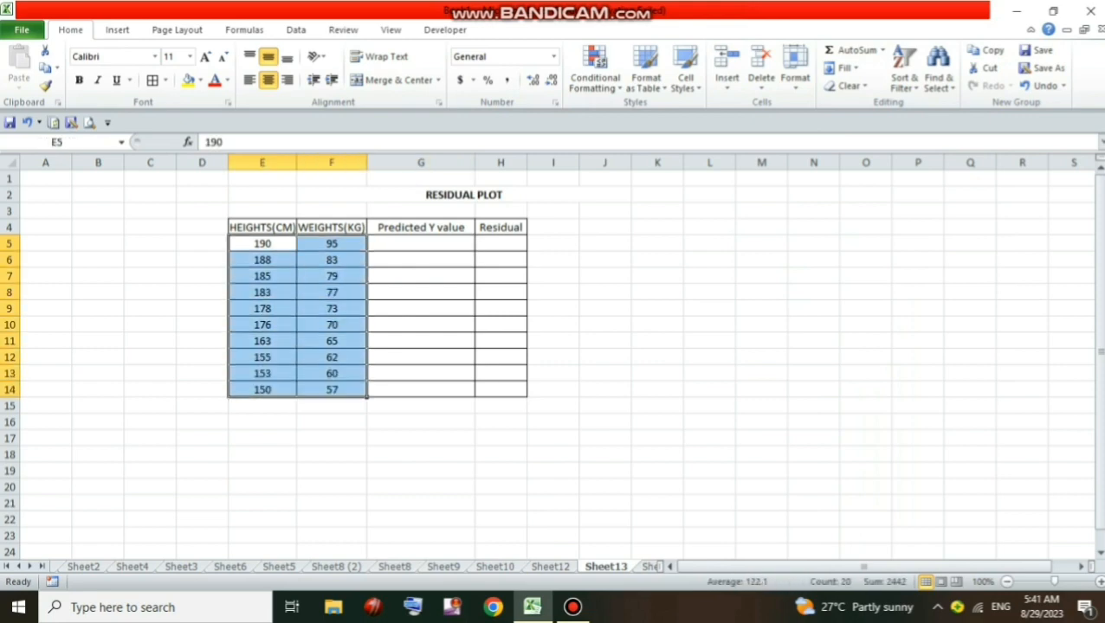
{"action": "left_click", "coordinate": [118, 29]}
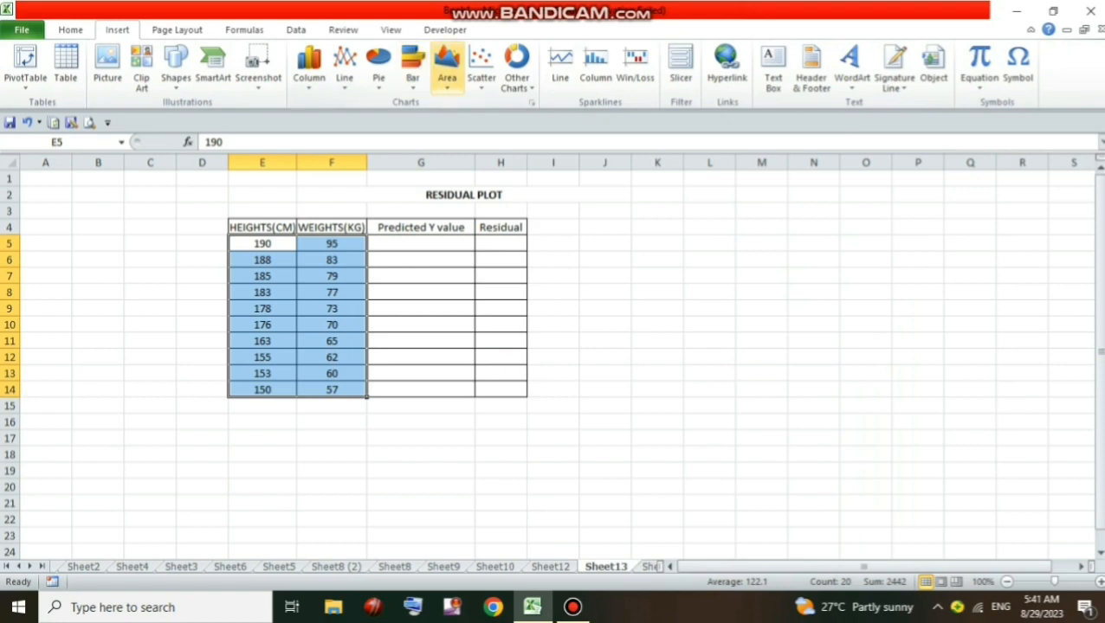
{"action": "left_click", "coordinate": [482, 64]}
{"action": "left_click", "coordinate": [488, 133]}
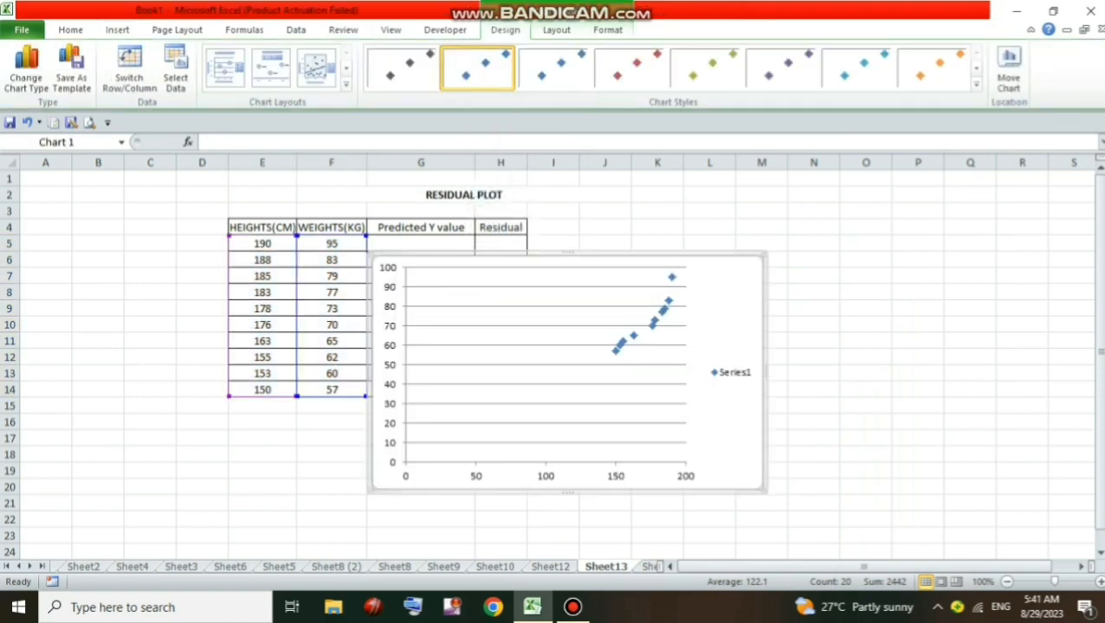
{"action": "left_click_drag", "start_coordinate": [373, 256], "coordinate": [573, 243]}
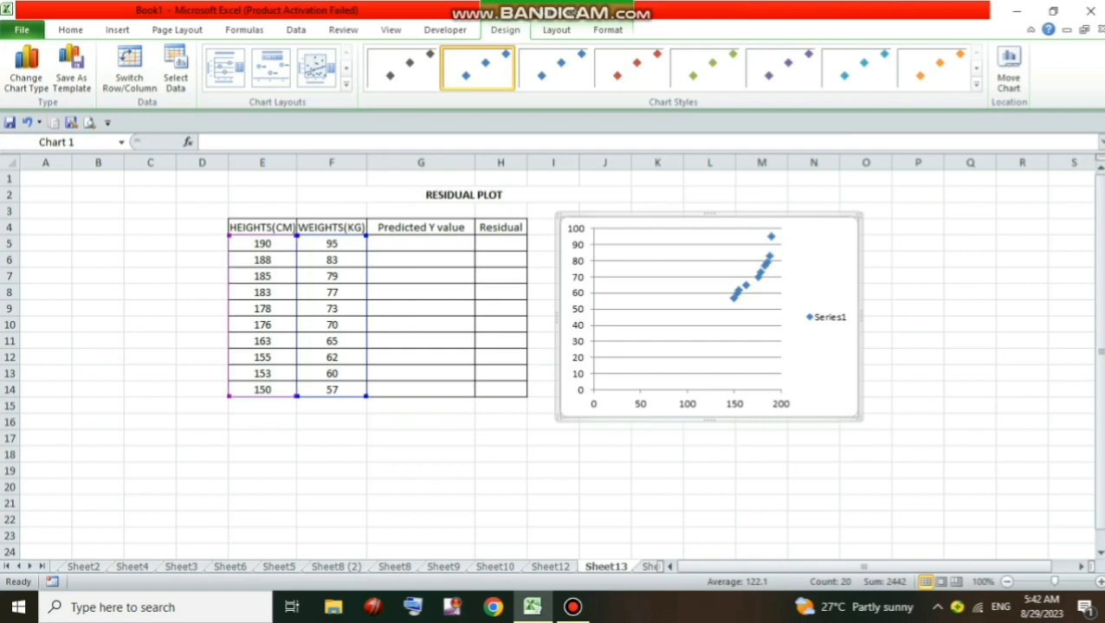
Fix the minimum of the chart's horizontal axis at 150.
{"action": "left_click", "coordinate": [638, 403]}
{"action": "right_click", "coordinate": [638, 404]}
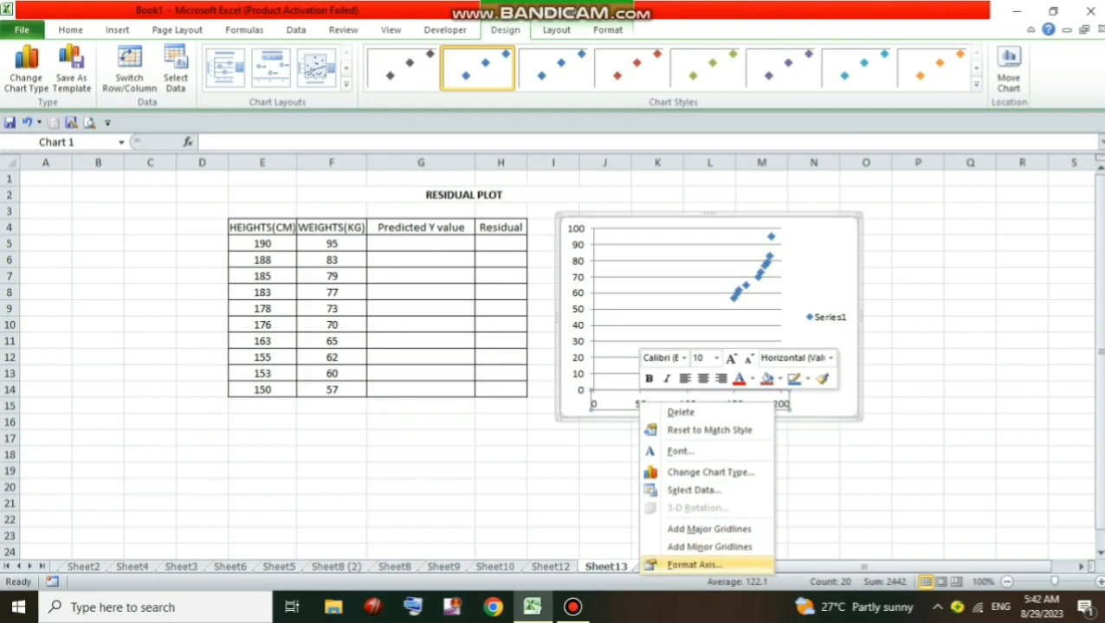
{"action": "left_click", "coordinate": [692, 565]}
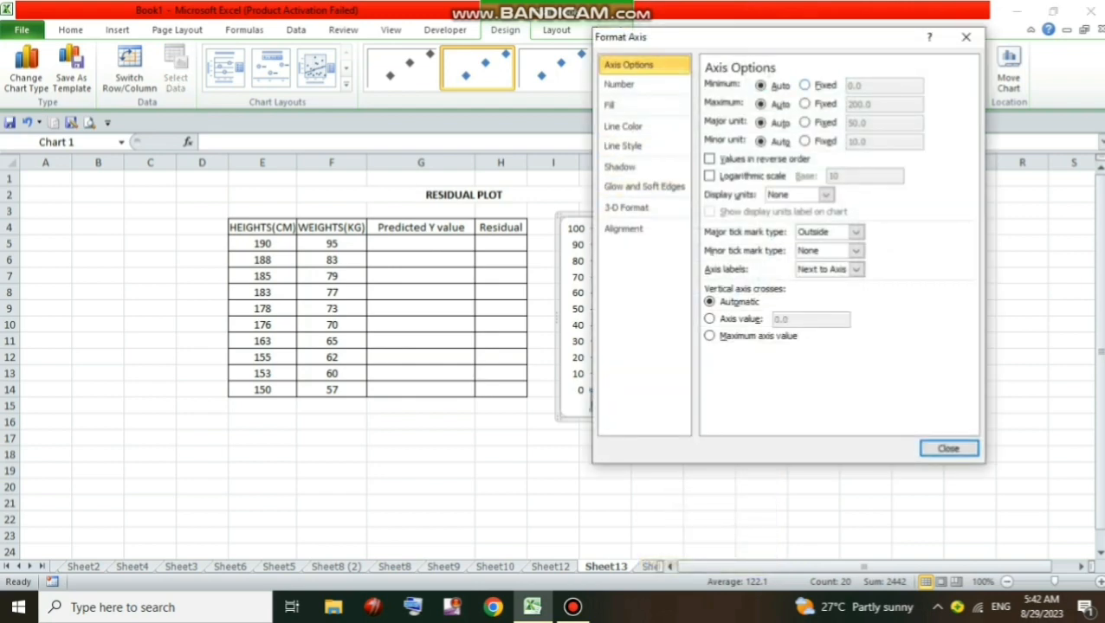
{"action": "left_click", "coordinate": [806, 85]}
{"action": "left_click_drag", "start_coordinate": [862, 86], "coordinate": [847, 86]}
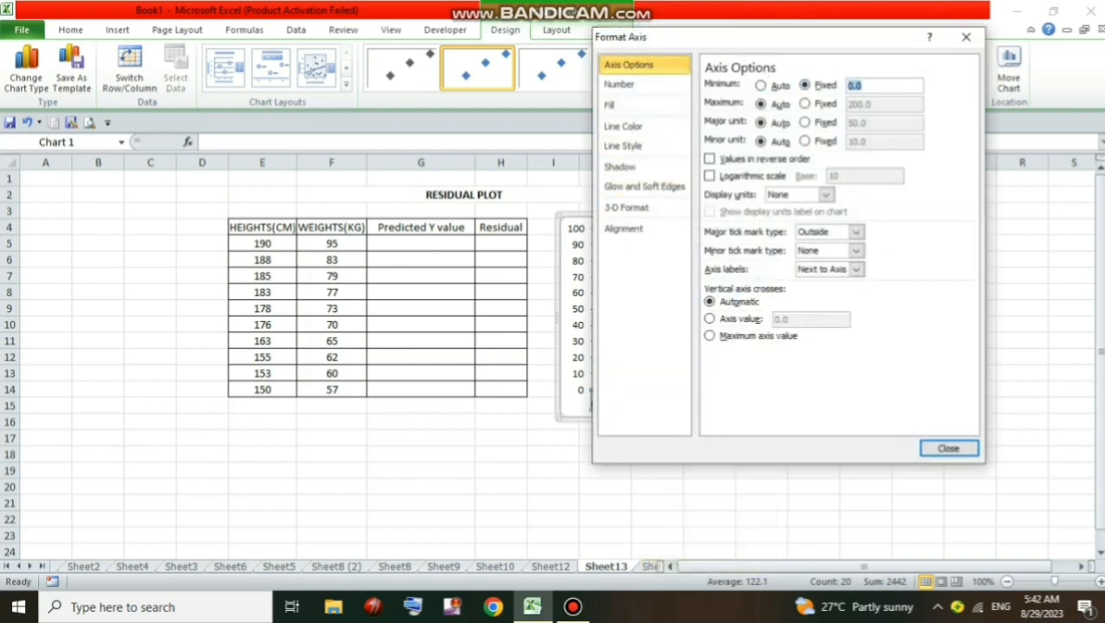
{"action": "type", "text": "150"}
{"action": "left_click", "coordinate": [948, 448]}
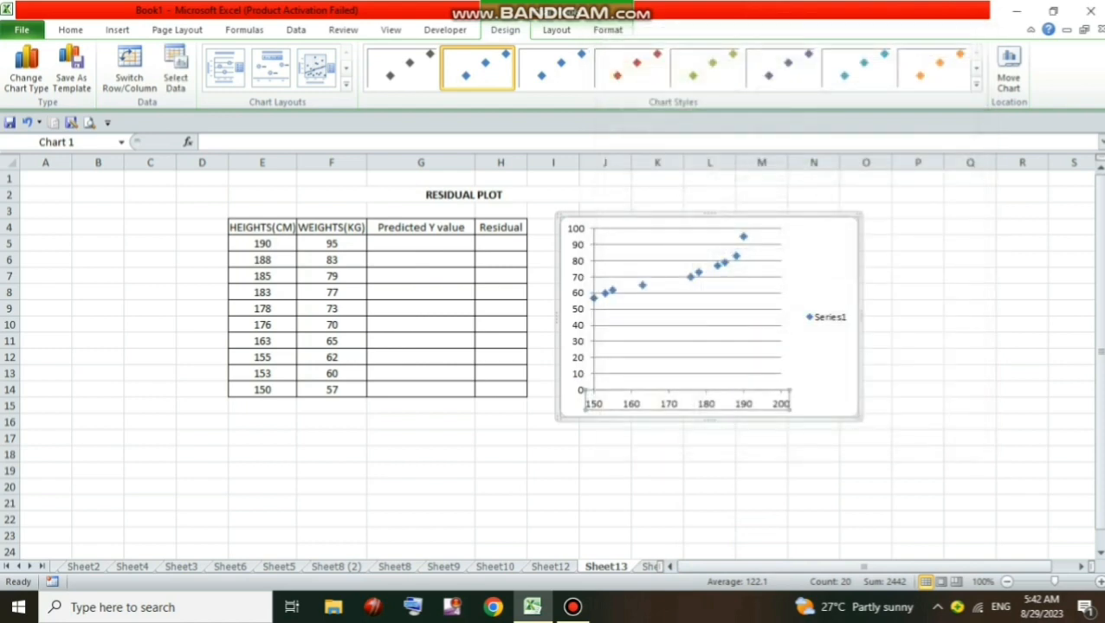
Fix the minimum of the chart's vertical axis at 57.
{"action": "right_click", "coordinate": [575, 305]}
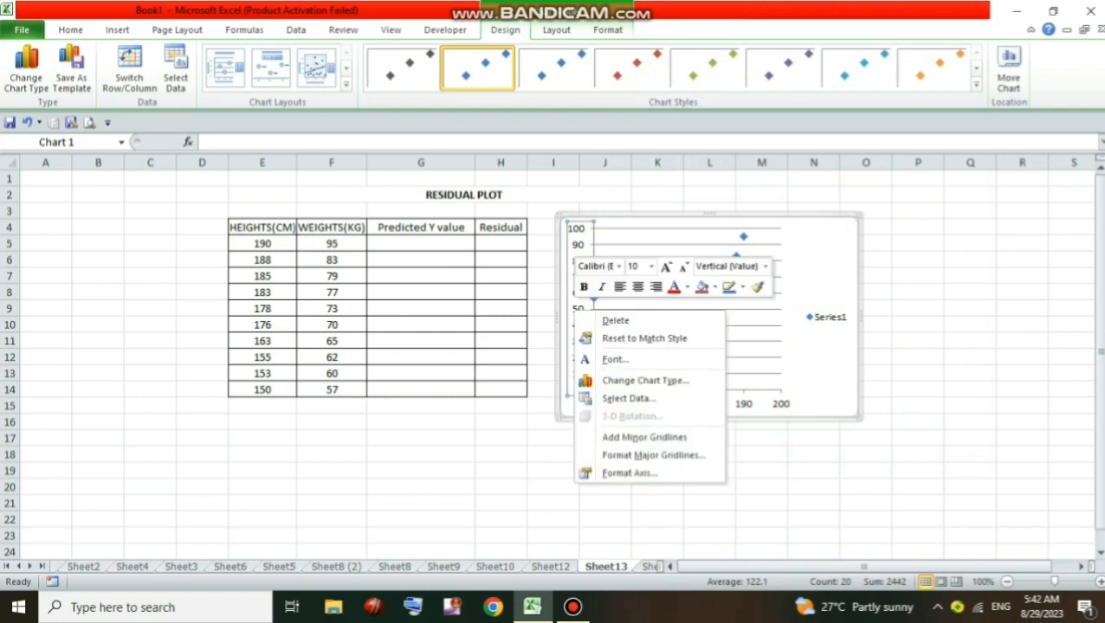
{"action": "left_click", "coordinate": [629, 473]}
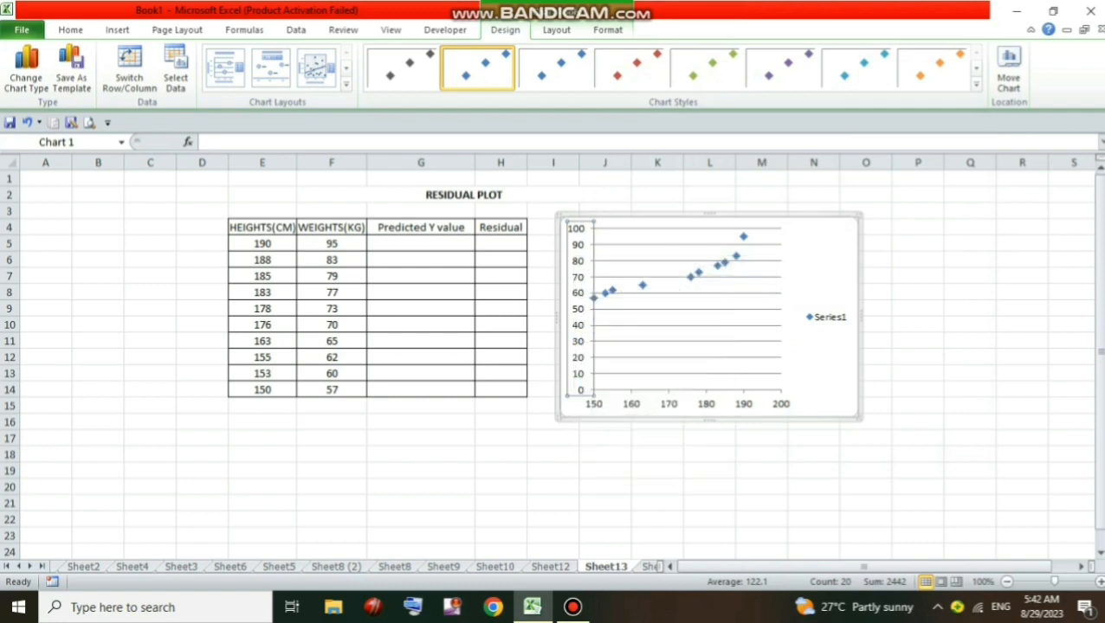
{"action": "left_click", "coordinate": [804, 85]}
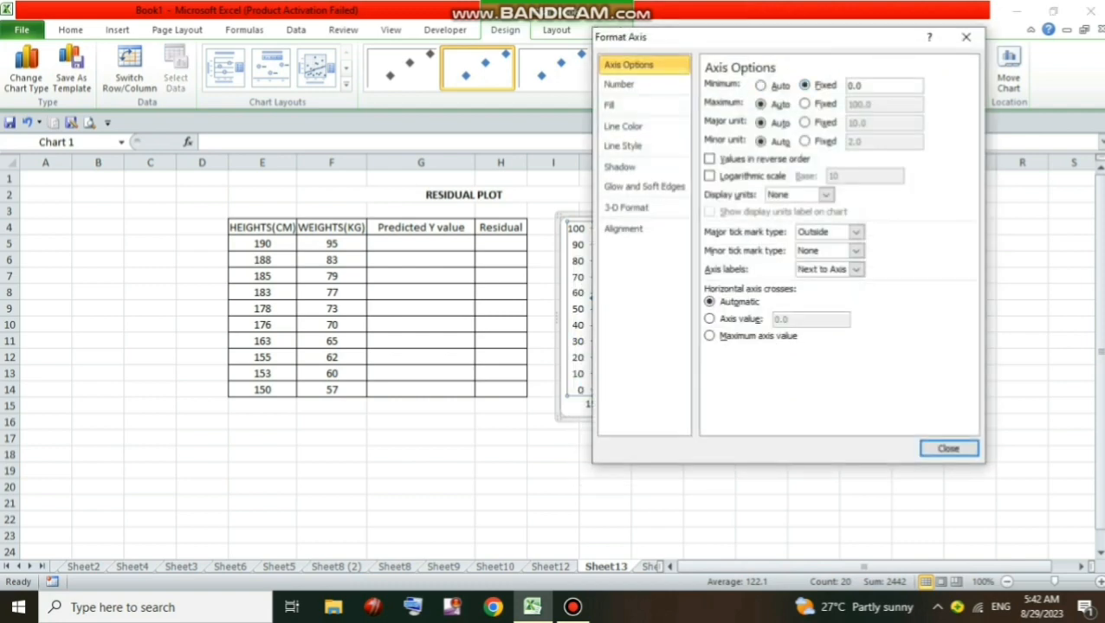
{"action": "type", "text": "57"}
{"action": "left_click", "coordinate": [948, 448]}
{"action": "left_click", "coordinate": [917, 292]}
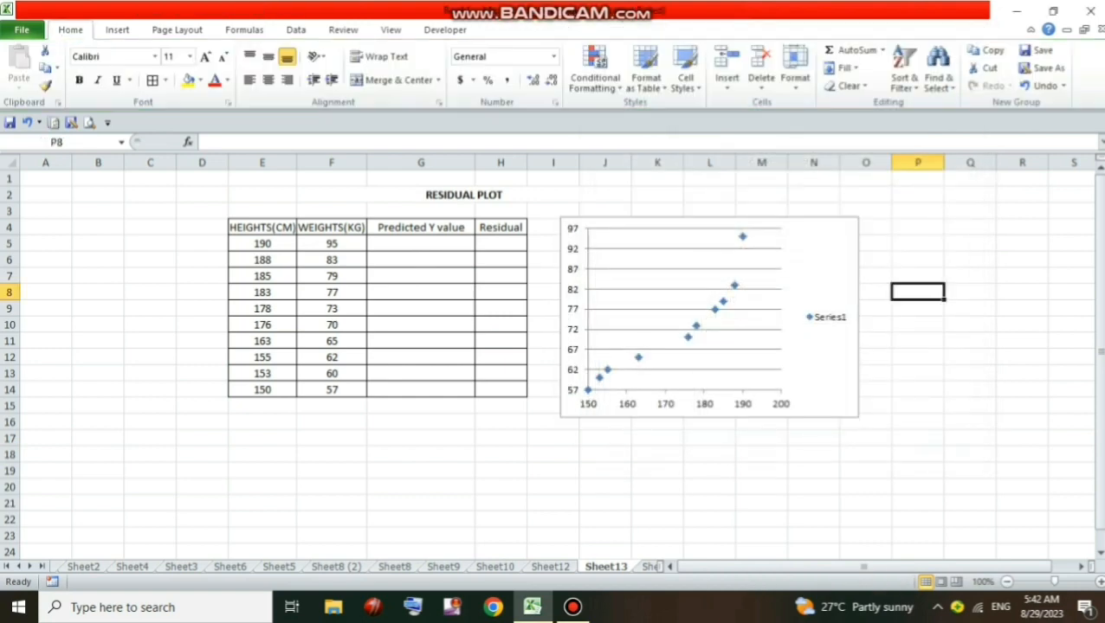
Add a linear trendline to the scatter series and display its equation on the chart.
{"action": "left_click", "coordinate": [723, 302]}
{"action": "right_click", "coordinate": [723, 303]}
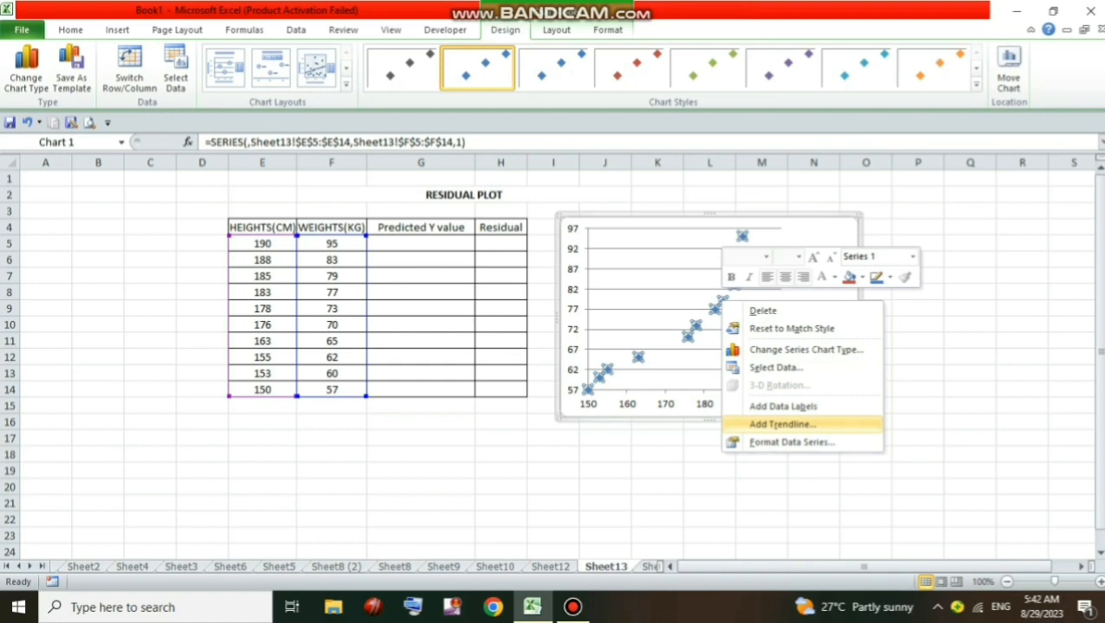
{"action": "left_click", "coordinate": [782, 425]}
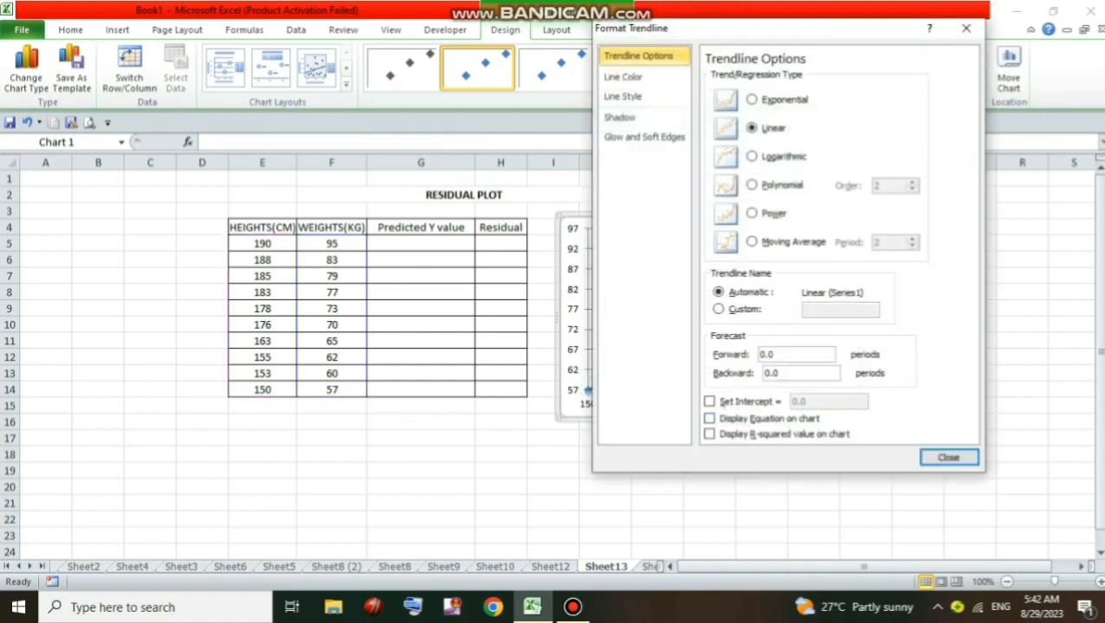
{"action": "left_click", "coordinate": [710, 419]}
{"action": "left_click", "coordinate": [948, 457]}
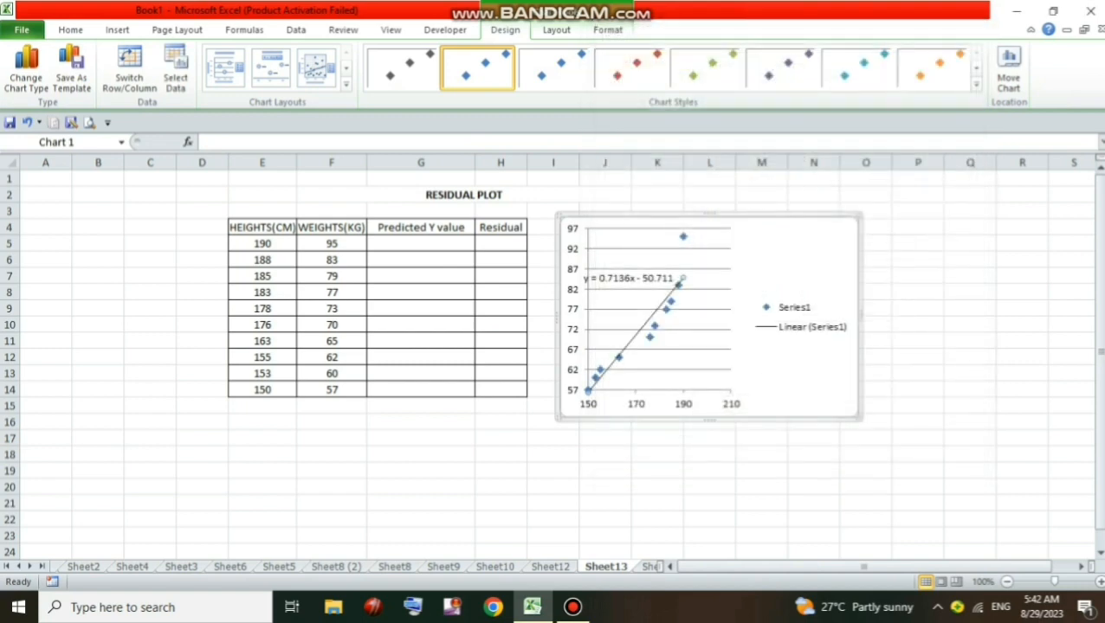
Move the trendline equation label off the line to the empty area above the chart legend.
{"action": "left_click", "coordinate": [677, 278]}
{"action": "left_click_drag", "start_coordinate": [660, 280], "coordinate": [810, 244]}
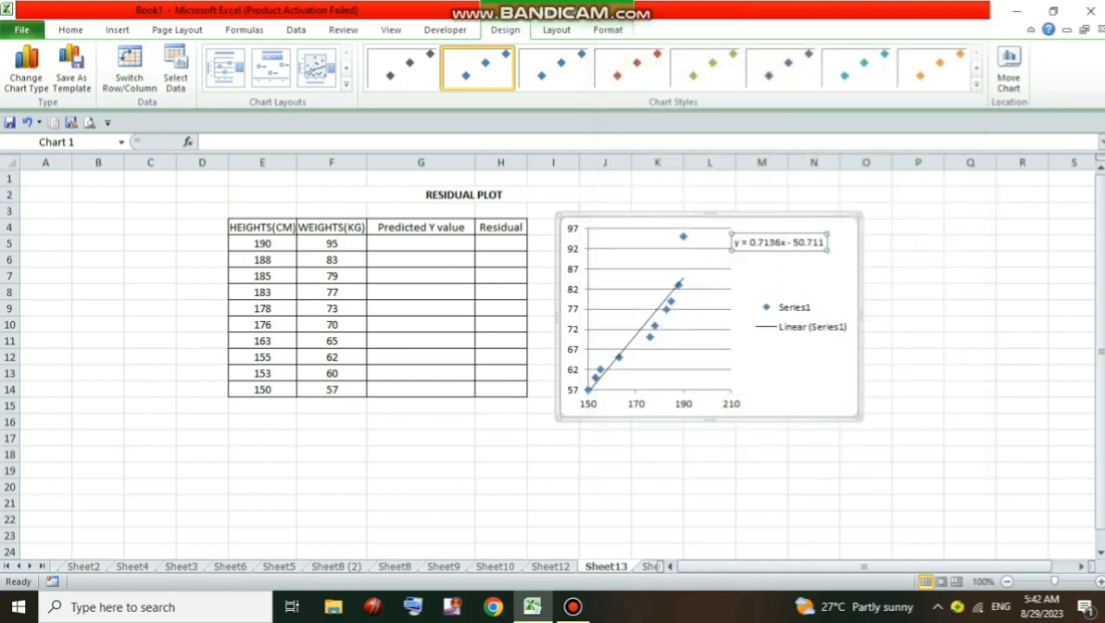
{"action": "left_click", "coordinate": [918, 277]}
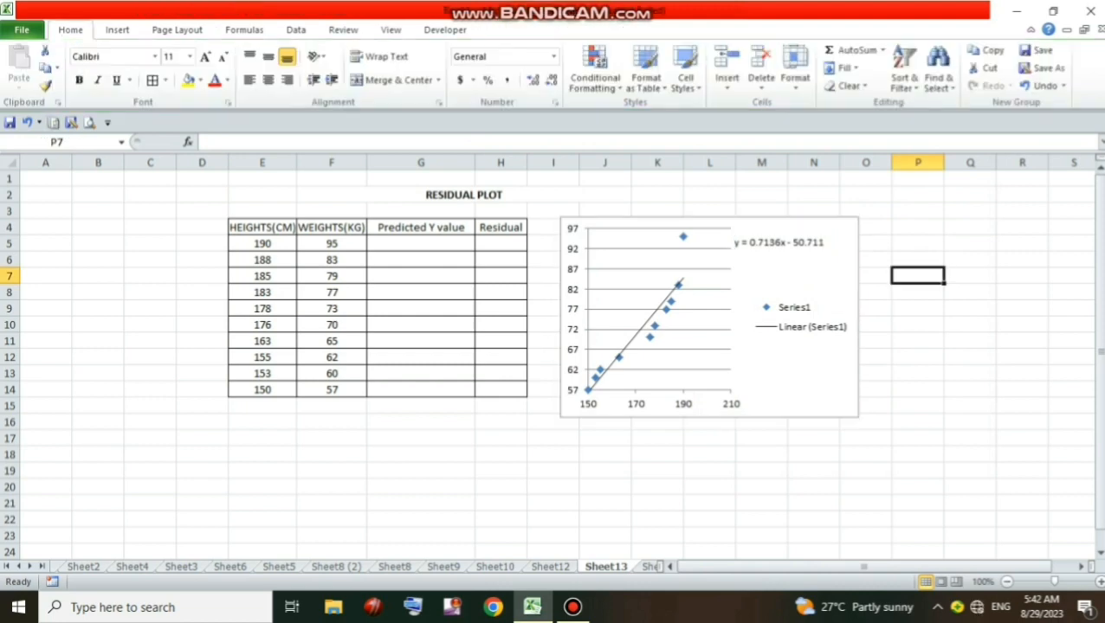
Calculate the regression slope in F16 with =SLOPE(F5:F14,E5:E14).
{"action": "left_click", "coordinate": [421, 244]}
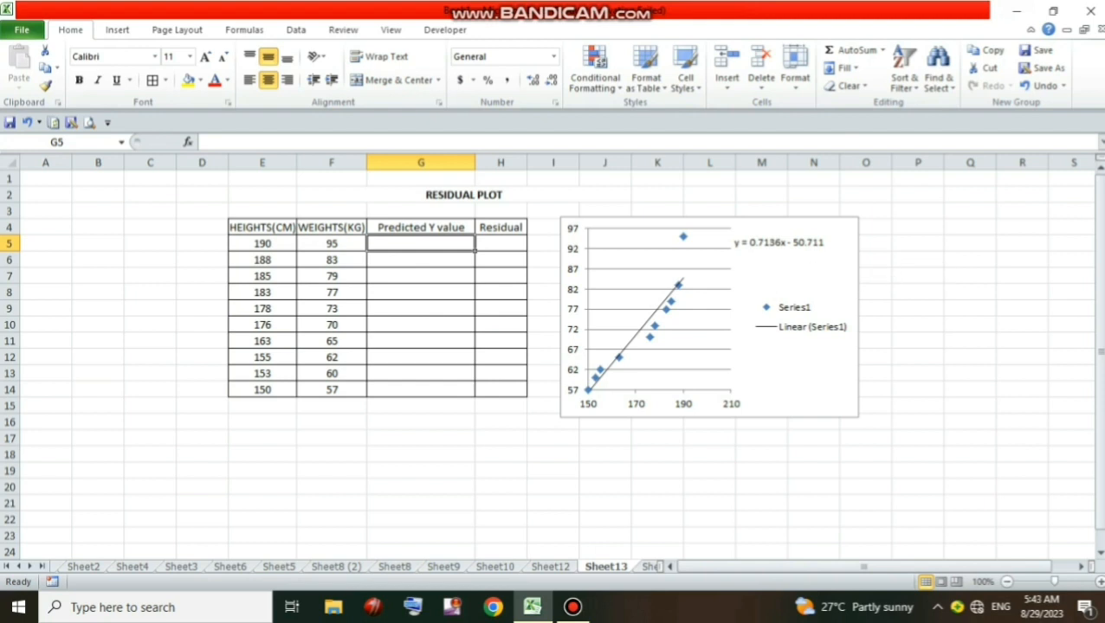
{"action": "left_click", "coordinate": [332, 422]}
{"action": "type", "text": "="}
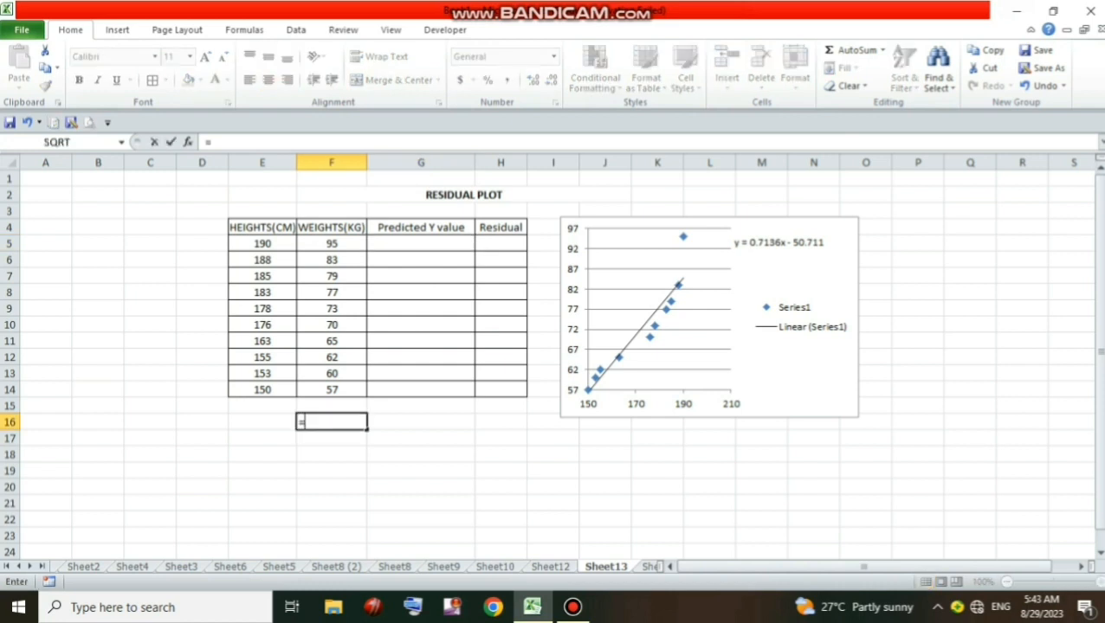
{"action": "type", "text": "SLOP"}
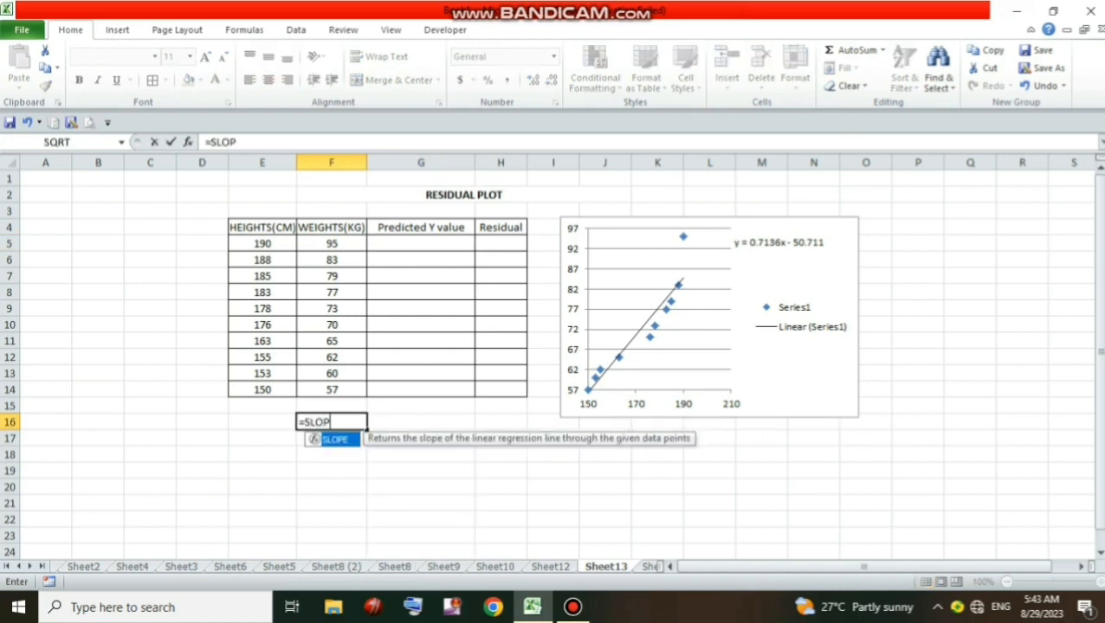
{"action": "type", "text": "E("}
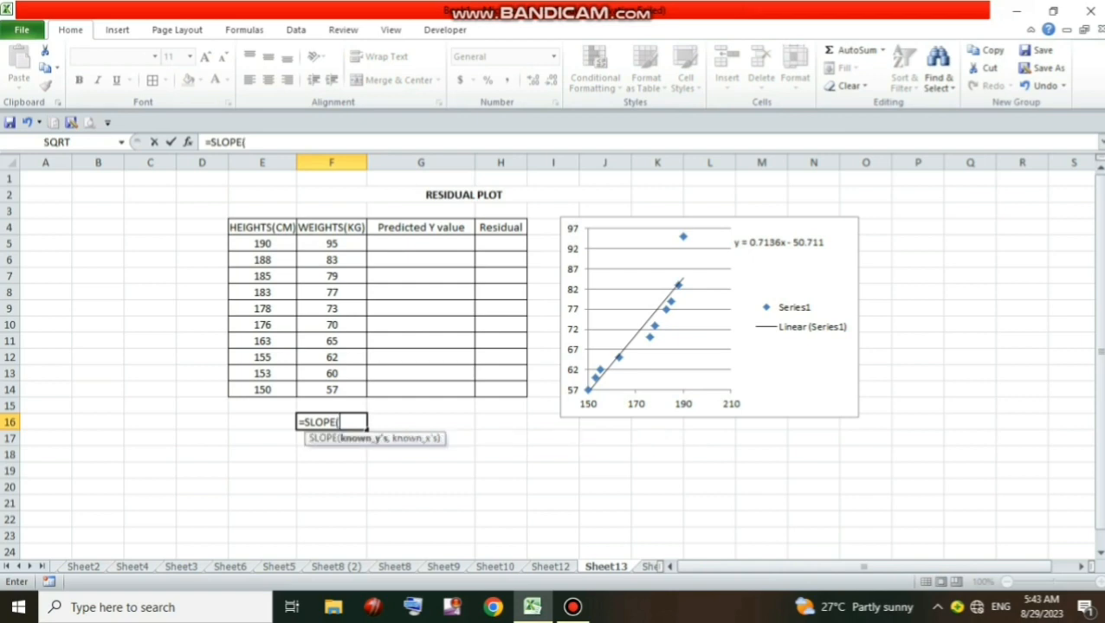
{"action": "left_click_drag", "start_coordinate": [332, 243], "coordinate": [355, 390]}
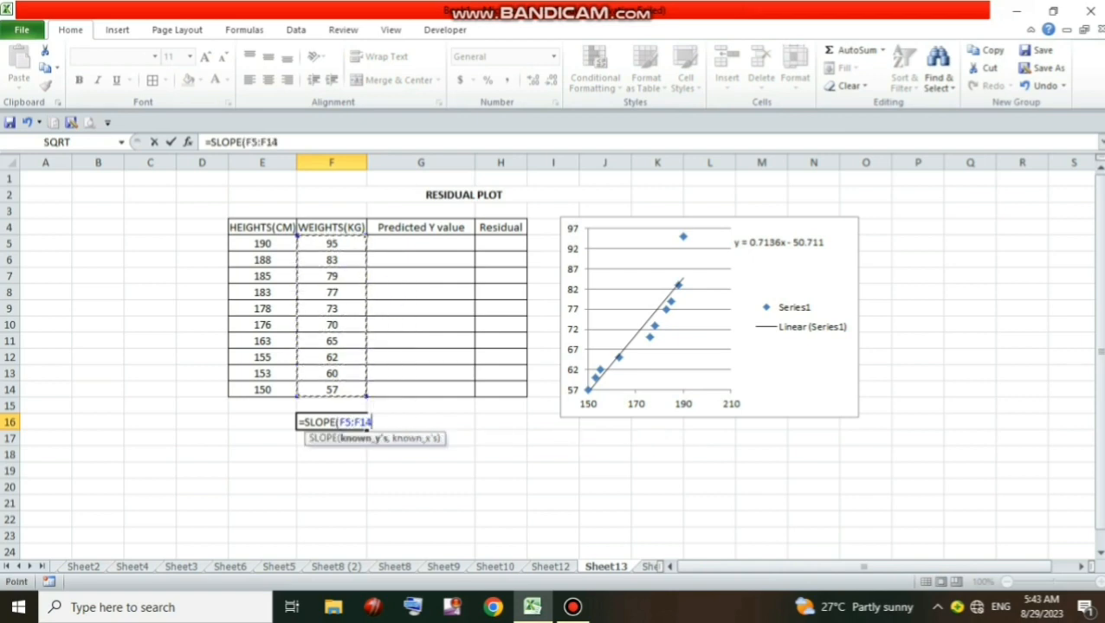
{"action": "type", "text": ","}
{"action": "left_click_drag", "start_coordinate": [263, 244], "coordinate": [272, 389]}
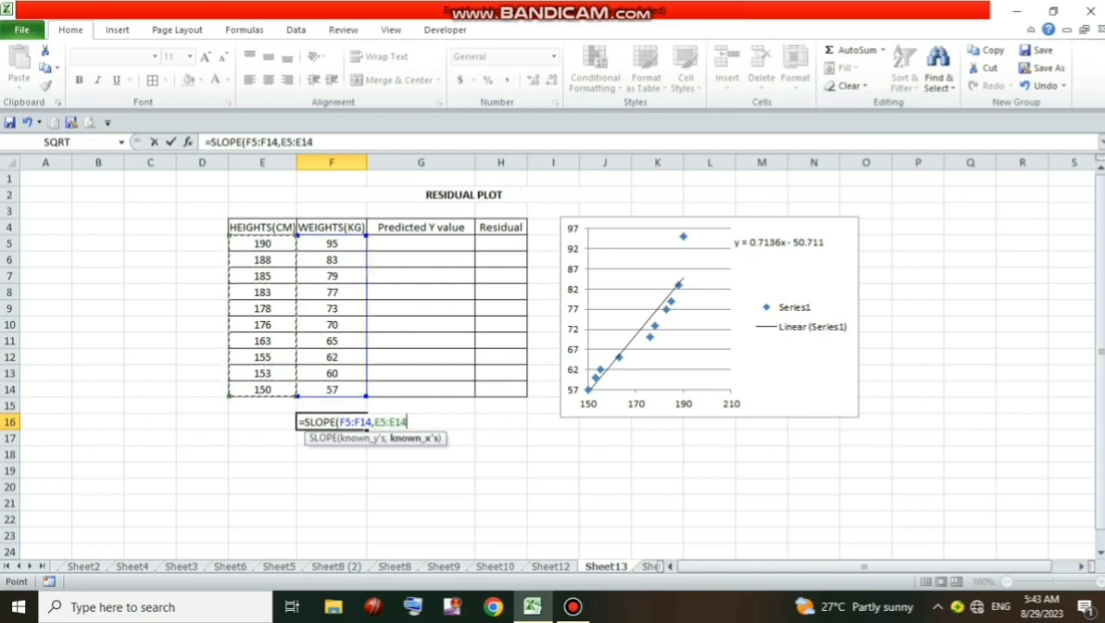
{"action": "type", "text": ")"}
{"action": "key", "text": "Return"}
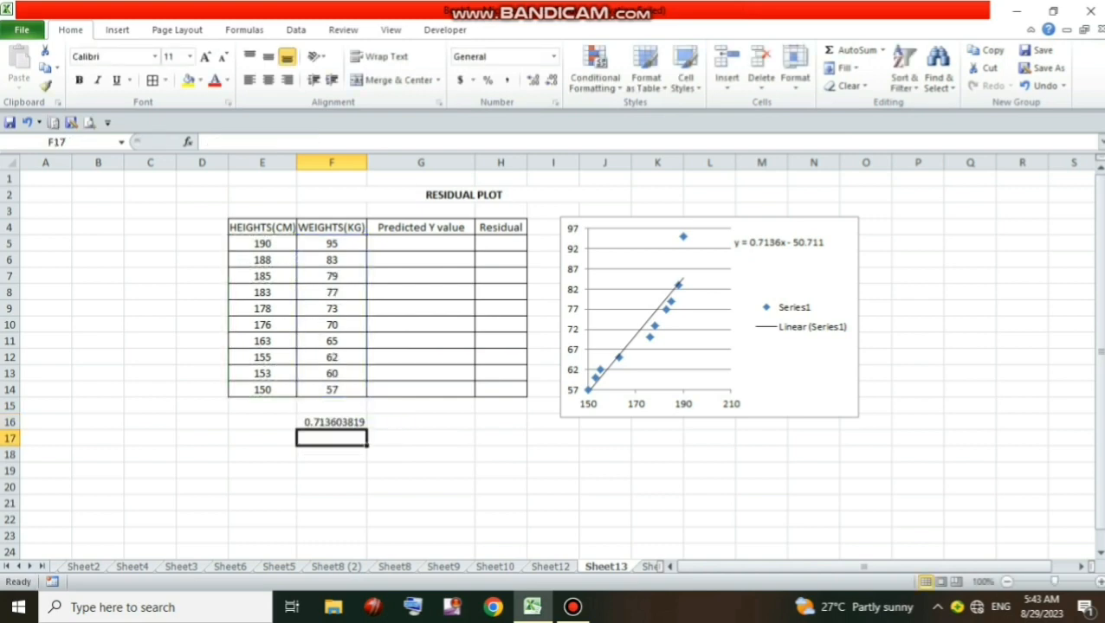
Calculate the regression intercept in F17 with =INTERCEPT(F5:F14,E5:E14).
{"action": "type", "text": "=INTE"}
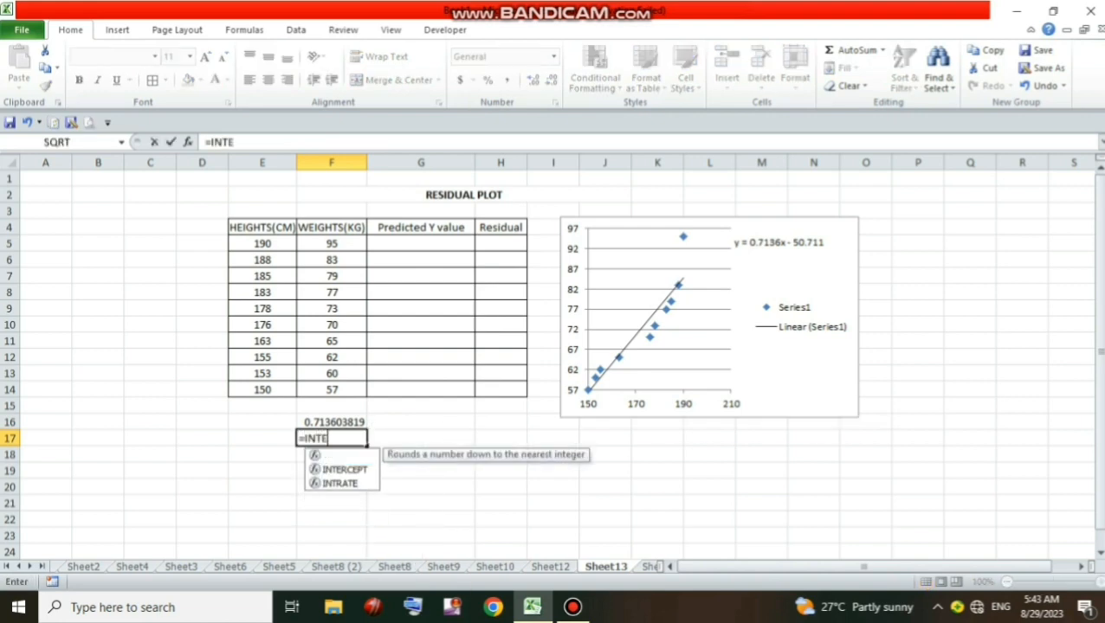
{"action": "type", "text": "RCEP"}
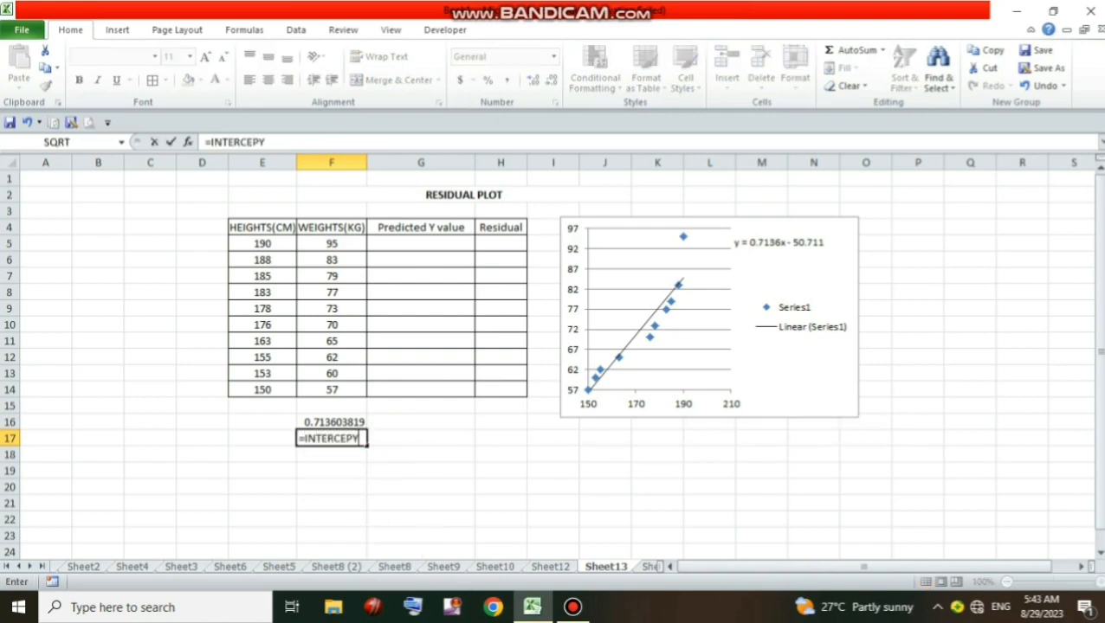
{"action": "type", "text": "T("}
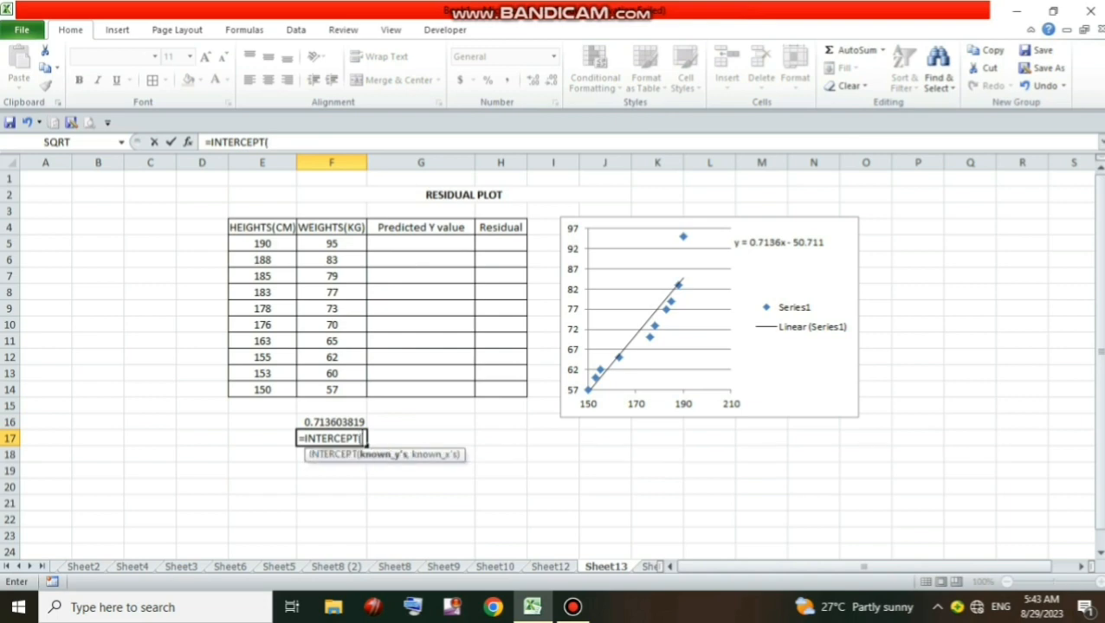
{"action": "left_click_drag", "start_coordinate": [332, 244], "coordinate": [345, 391]}
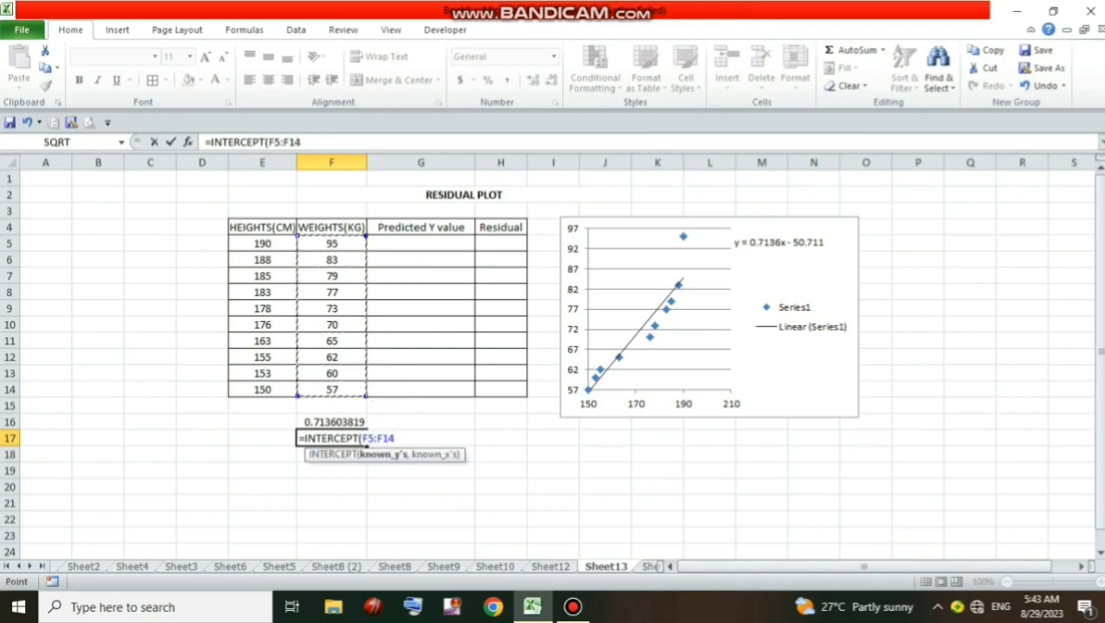
{"action": "type", "text": ","}
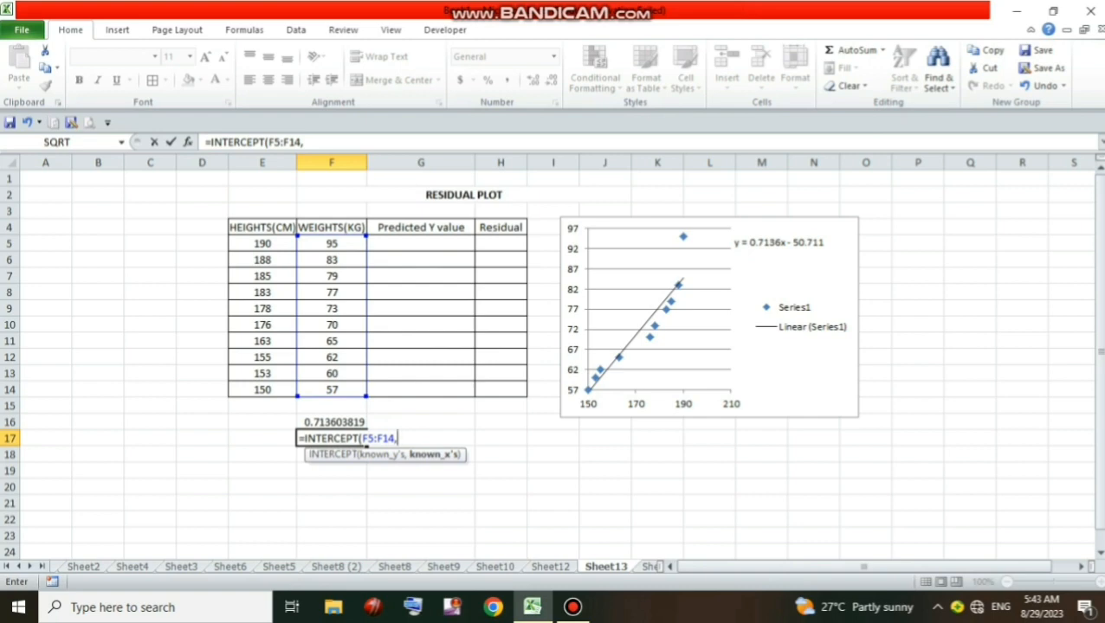
{"action": "left_click_drag", "start_coordinate": [263, 244], "coordinate": [290, 391]}
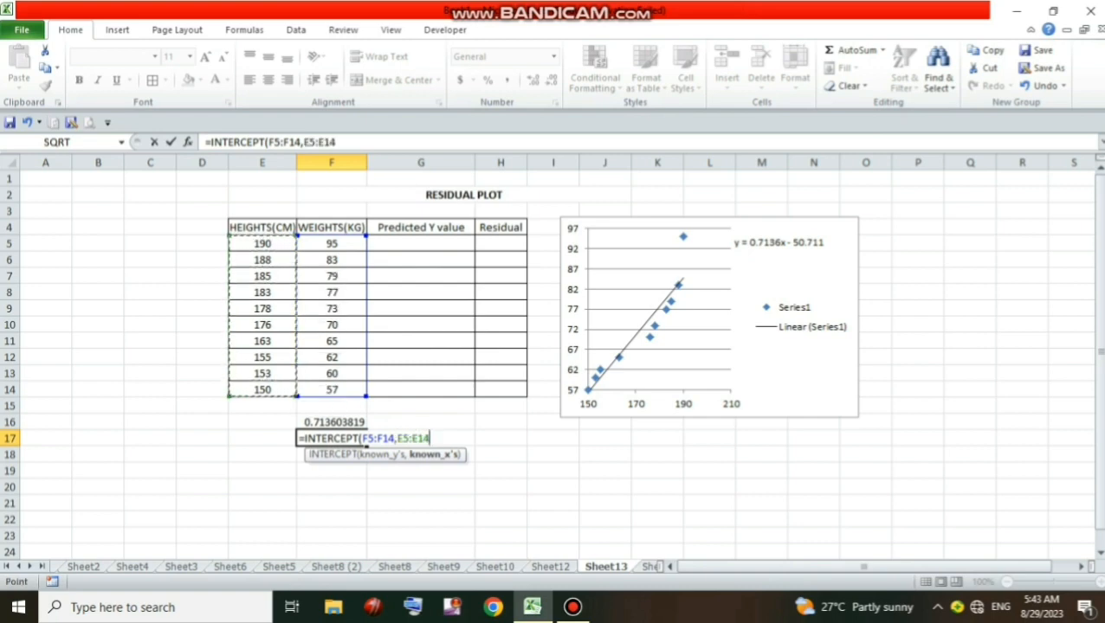
{"action": "type", "text": ")"}
{"action": "key", "text": "Return"}
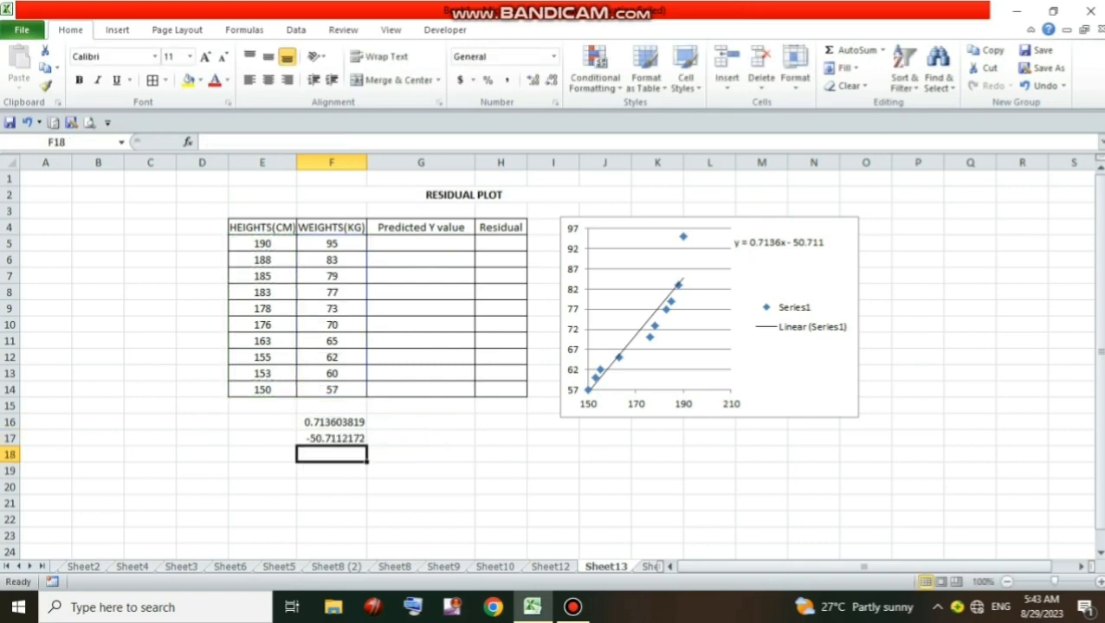
{"action": "left_click", "coordinate": [421, 471]}
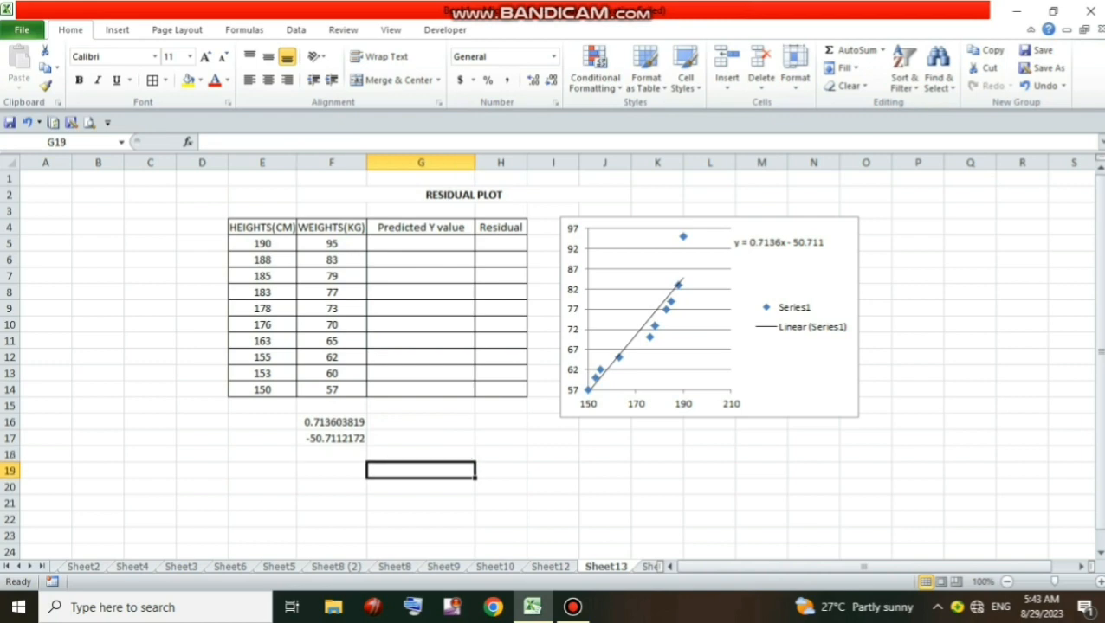
Calculate the first predicted Y value in G5 with =(F16*E5)+F17.
{"action": "left_click", "coordinate": [421, 244]}
{"action": "type", "text": "="}
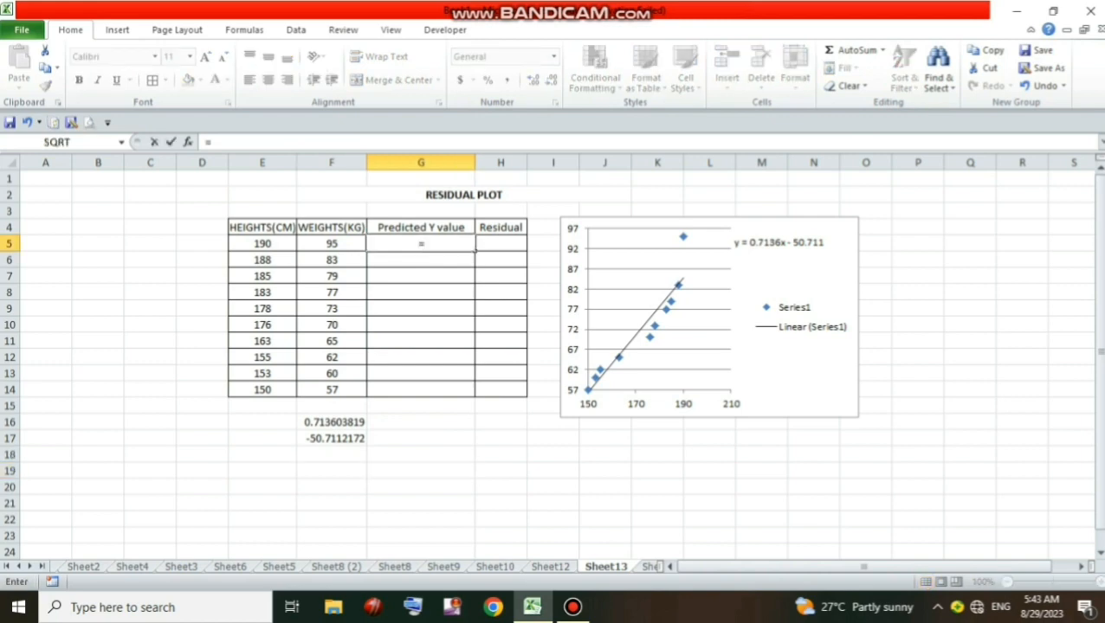
{"action": "type", "text": "F16*"}
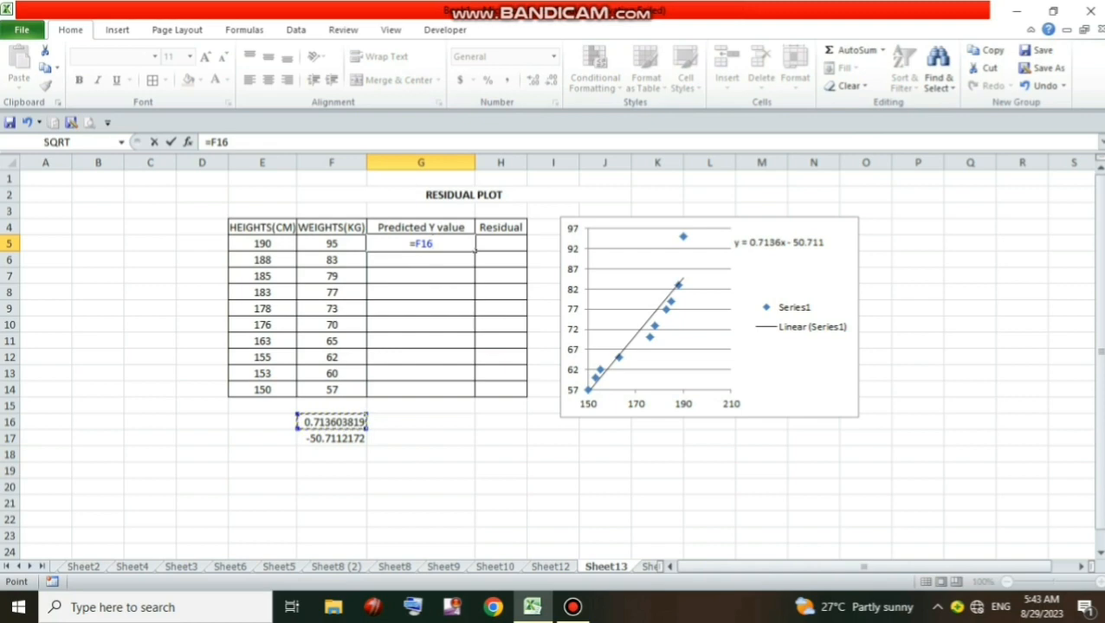
{"action": "key", "text": "BackSpace"}
{"action": "key", "text": "BackSpace"}
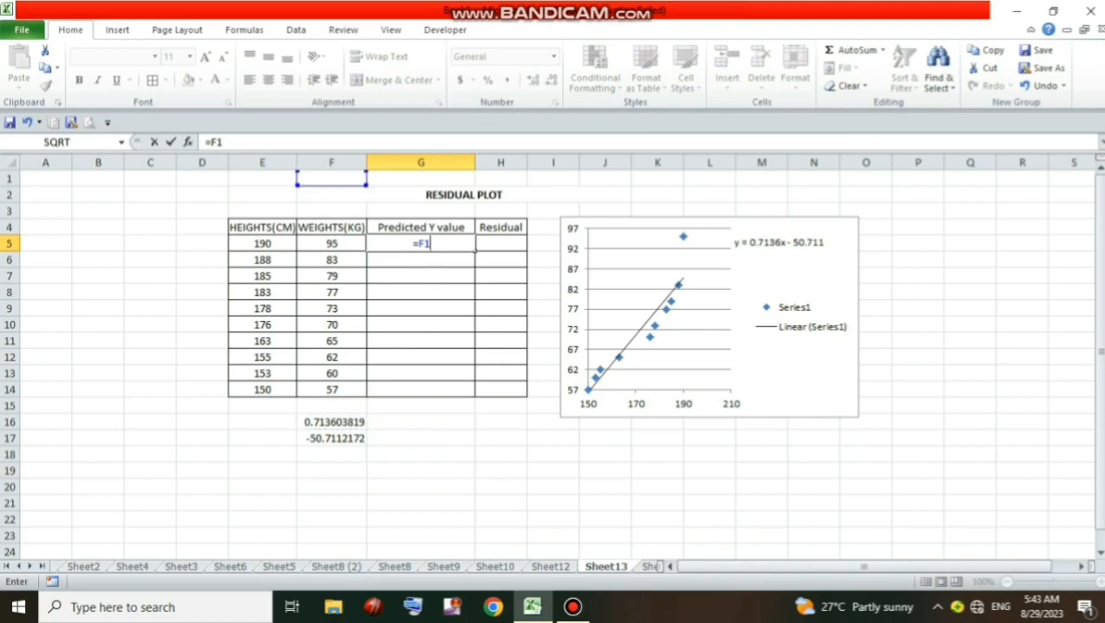
{"action": "key", "text": "BackSpace"}
{"action": "key", "text": "BackSpace"}
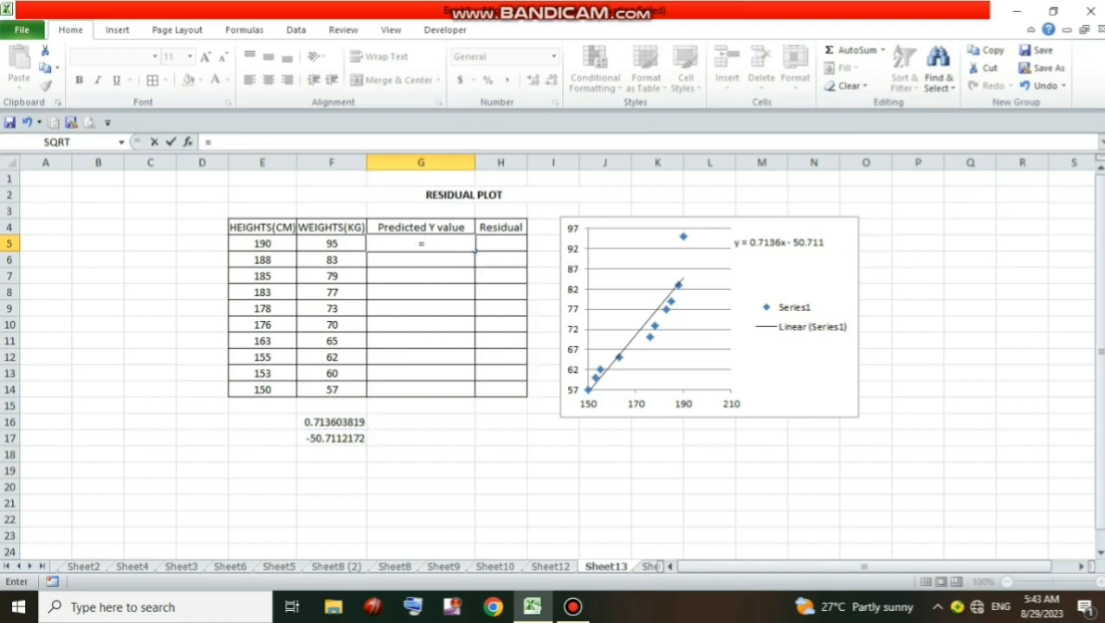
{"action": "type", "text": "(F16*"}
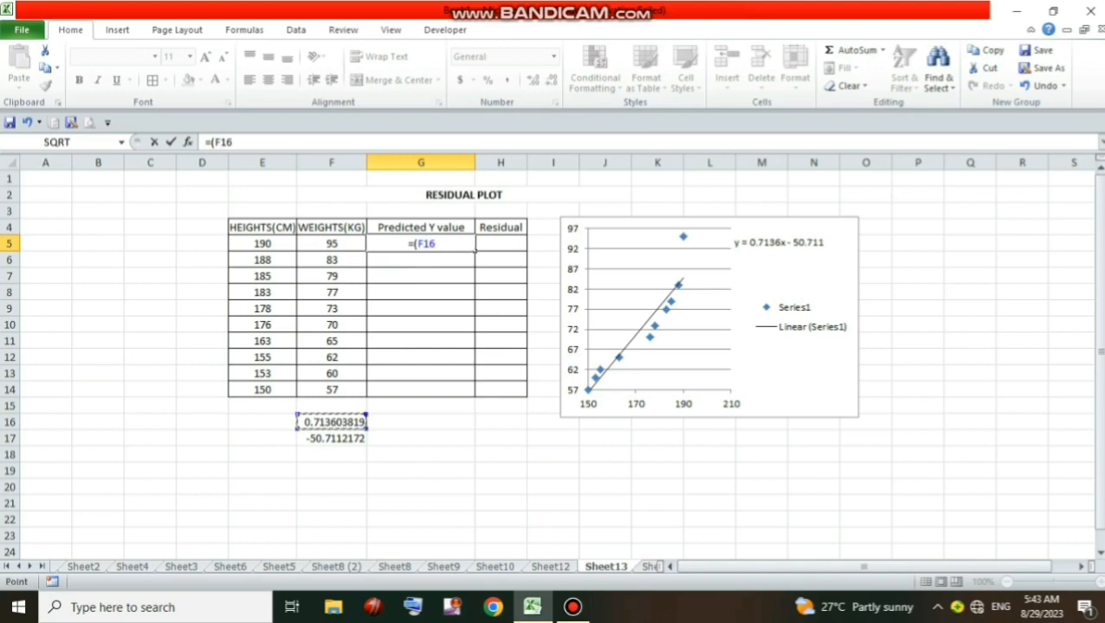
{"action": "key", "text": "Left"}
{"action": "key", "text": "Left"}
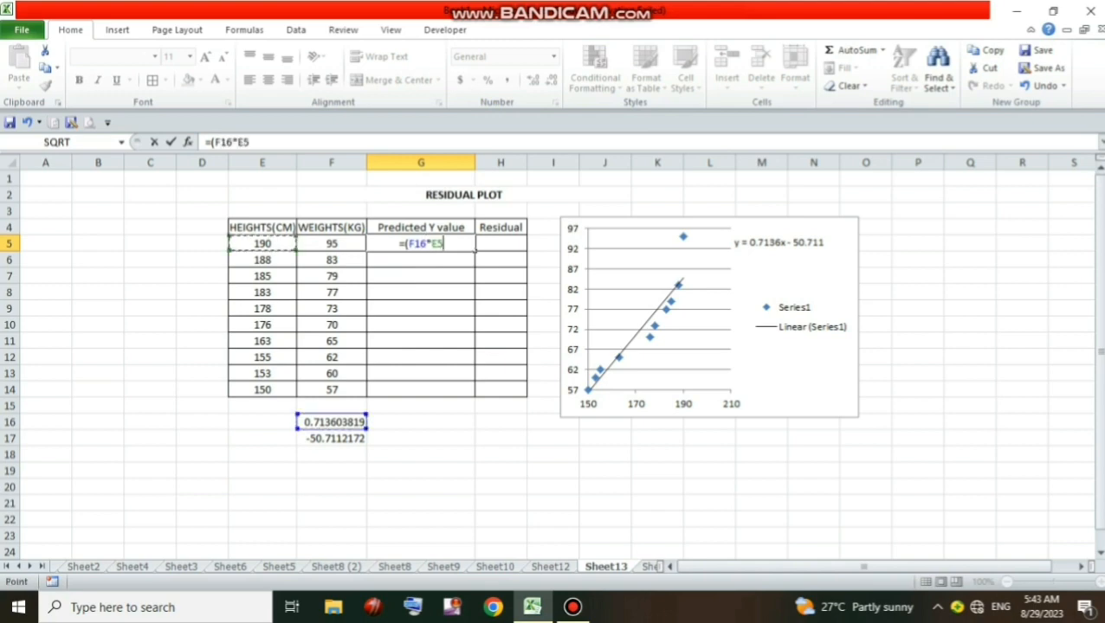
{"action": "type", "text": ")+"}
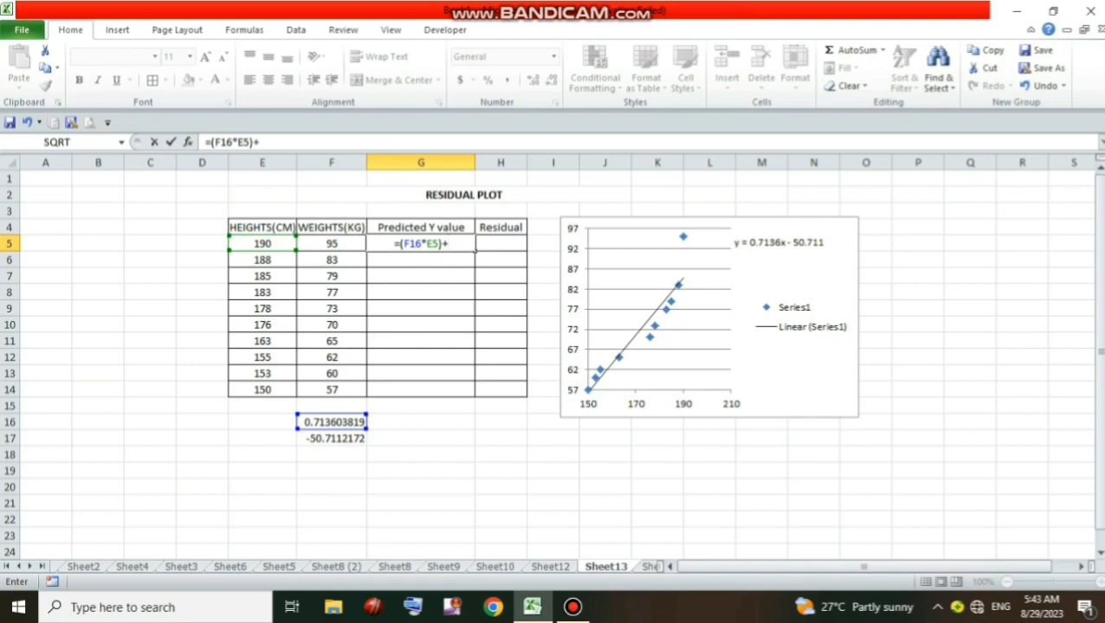
{"action": "key", "text": "Left"}
{"action": "key", "text": "Down"}
{"action": "key", "text": "Down"}
{"action": "key", "text": "Down"}
{"action": "key", "text": "Down"}
{"action": "key", "text": "Down"}
{"action": "key", "text": "Down"}
{"action": "key", "text": "Down"}
{"action": "key", "text": "Down"}
{"action": "key", "text": "Down"}
{"action": "key", "text": "Down"}
{"action": "key", "text": "Down"}
{"action": "key", "text": "Down"}
{"action": "key", "text": "Return"}
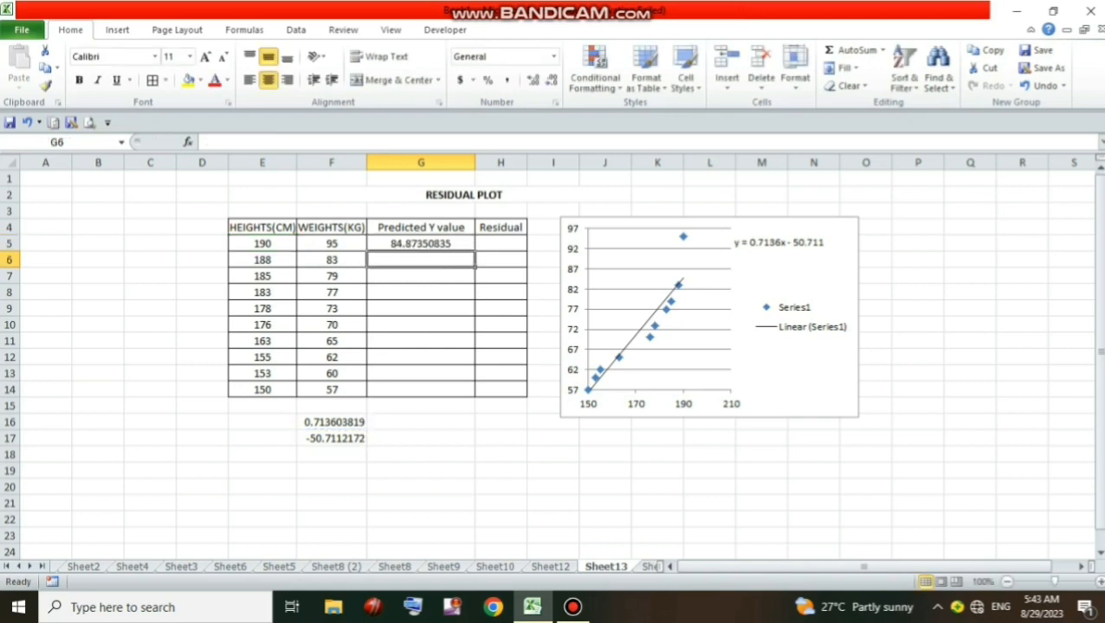
Try to fill the predicted Y formula from G5 down to G14, and undo the fill.
{"action": "left_click", "coordinate": [421, 244]}
{"action": "double_click", "coordinate": [474, 251]}
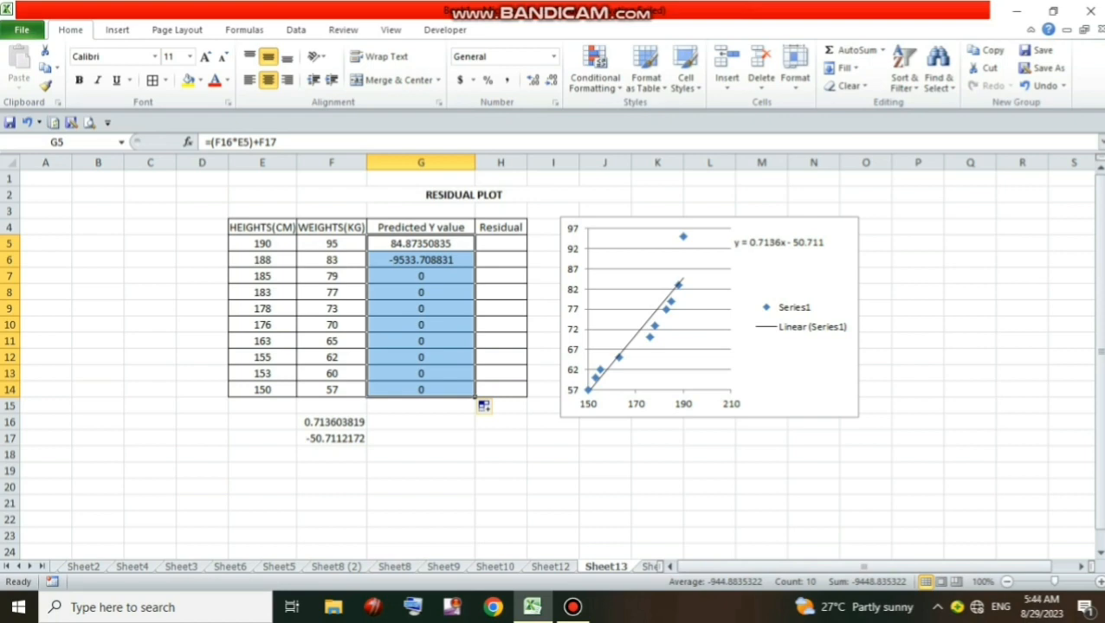
{"action": "key", "text": "ctrl+z"}
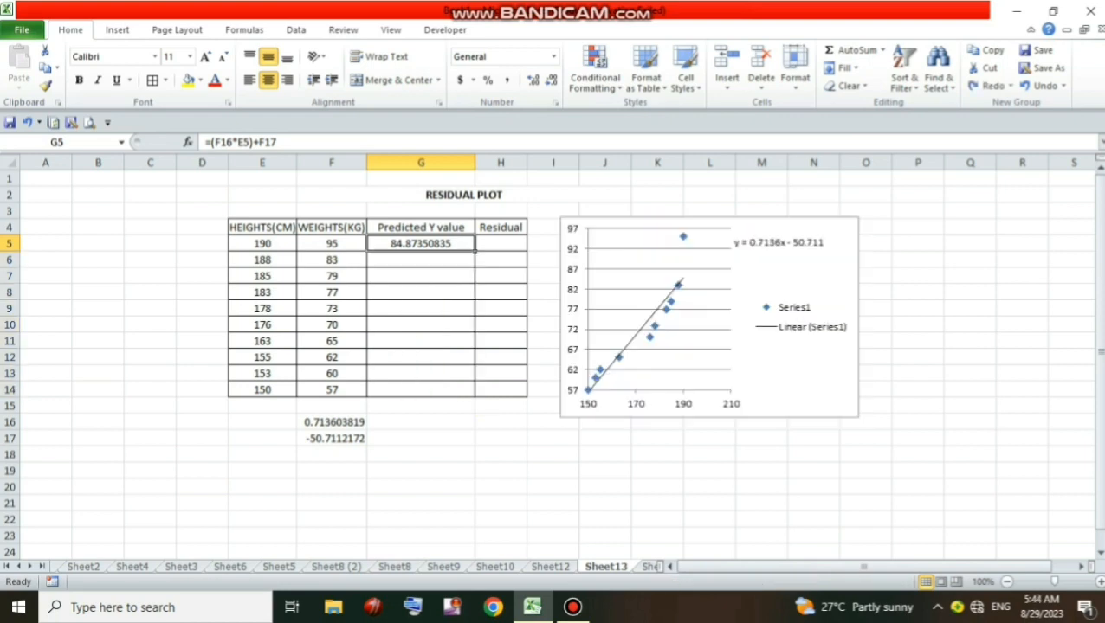
{"action": "left_click", "coordinate": [421, 439]}
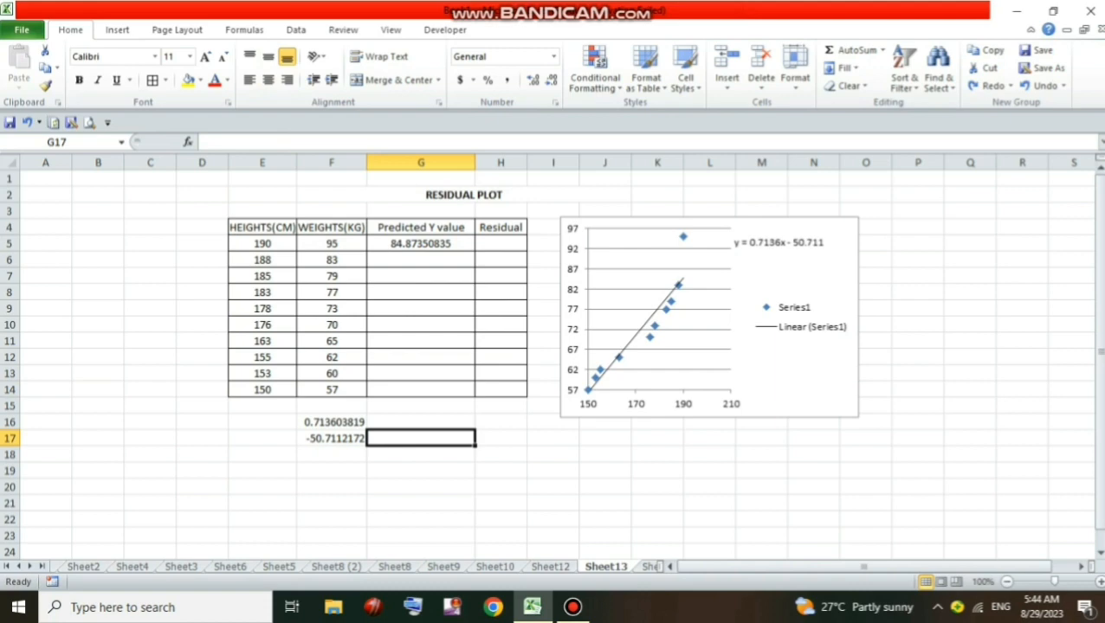
{"action": "left_click", "coordinate": [332, 439]}
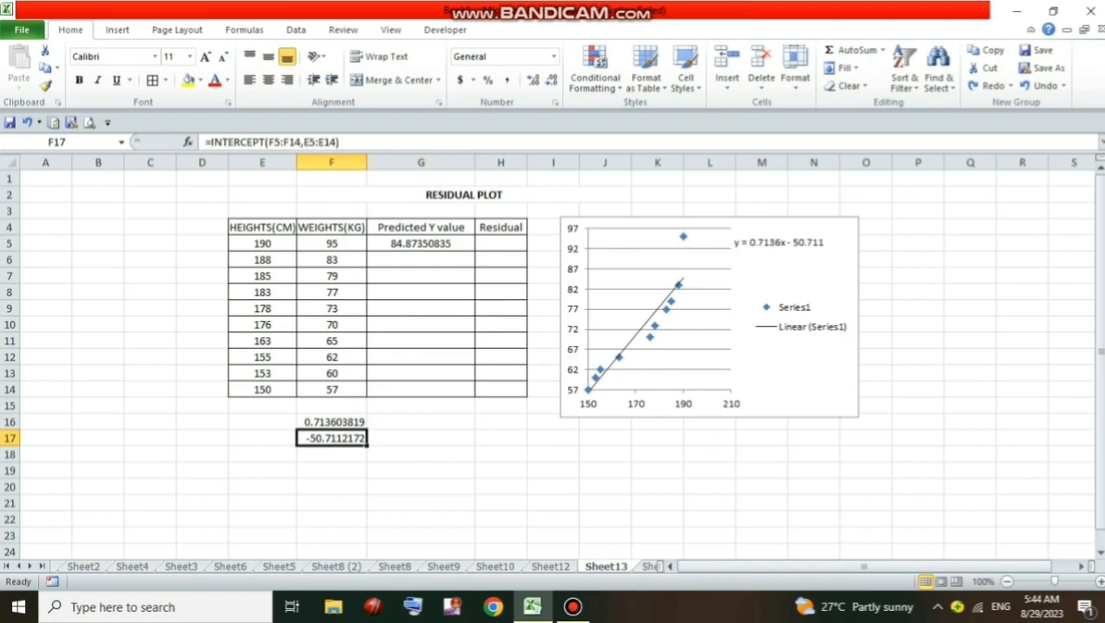
{"action": "right_click", "coordinate": [348, 443]}
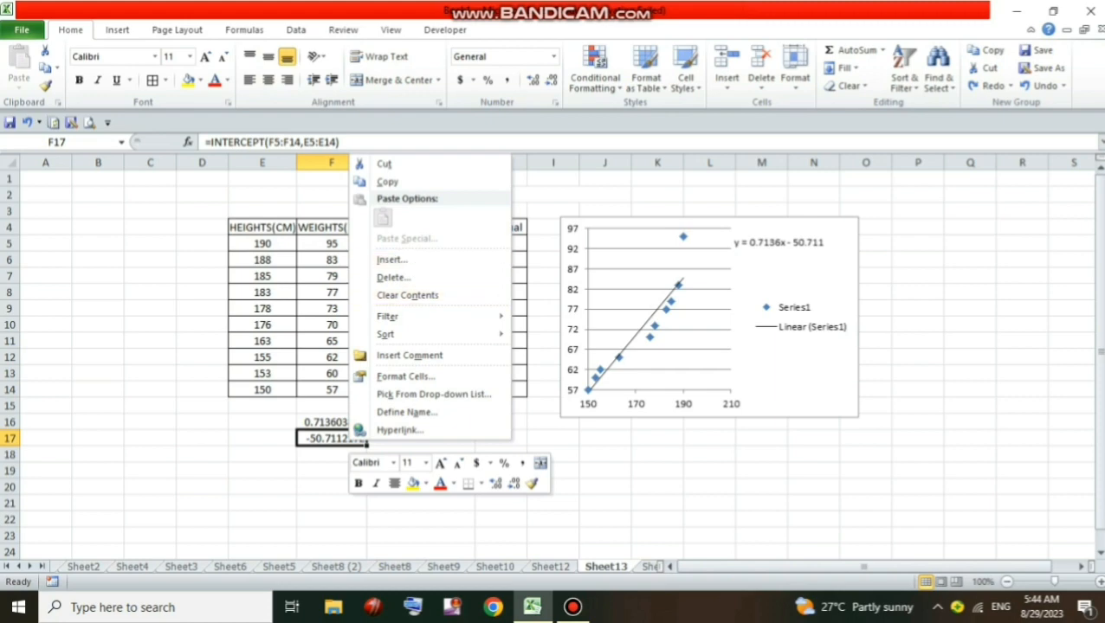
{"action": "left_click", "coordinate": [393, 277]}
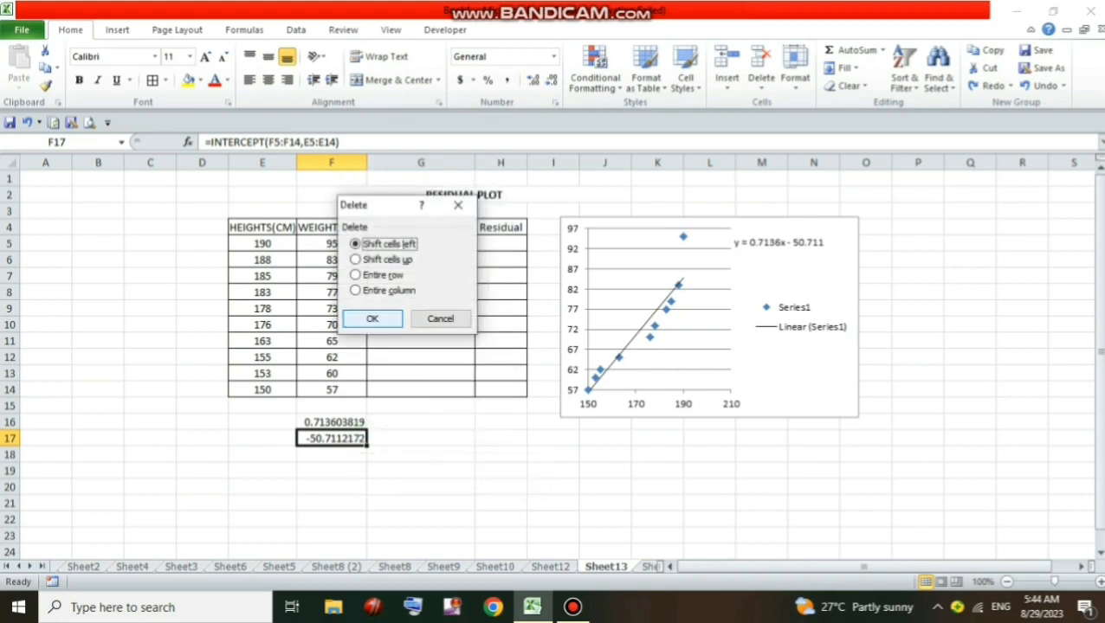
{"action": "left_click", "coordinate": [441, 319]}
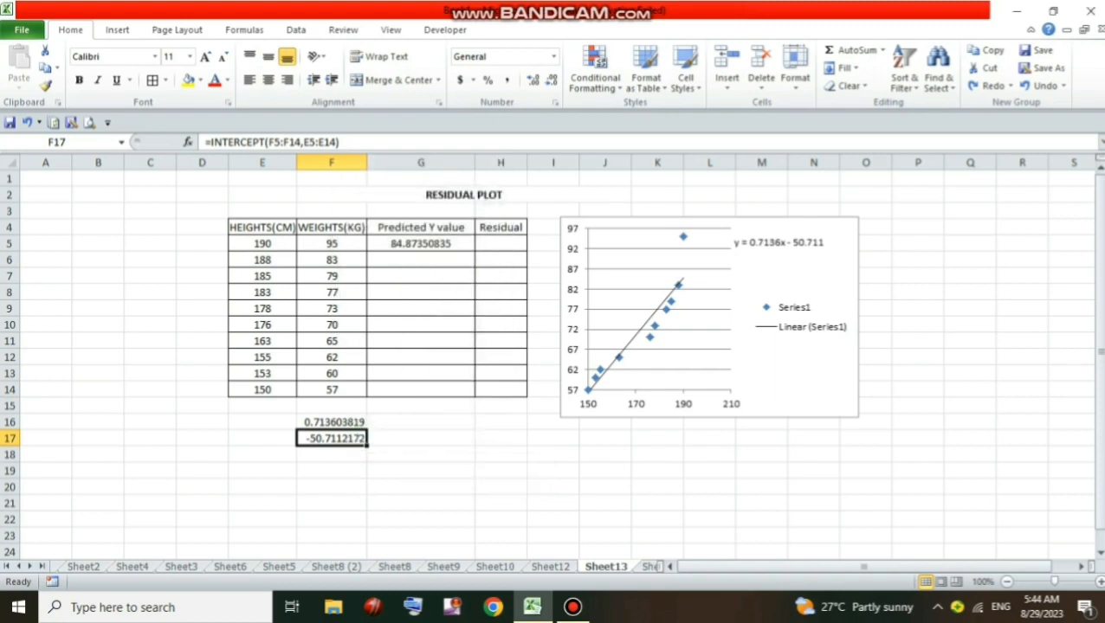
Clear the intercept formula from cell F17.
{"action": "left_click", "coordinate": [421, 454]}
{"action": "left_click", "coordinate": [331, 439]}
{"action": "key", "text": "Delete"}
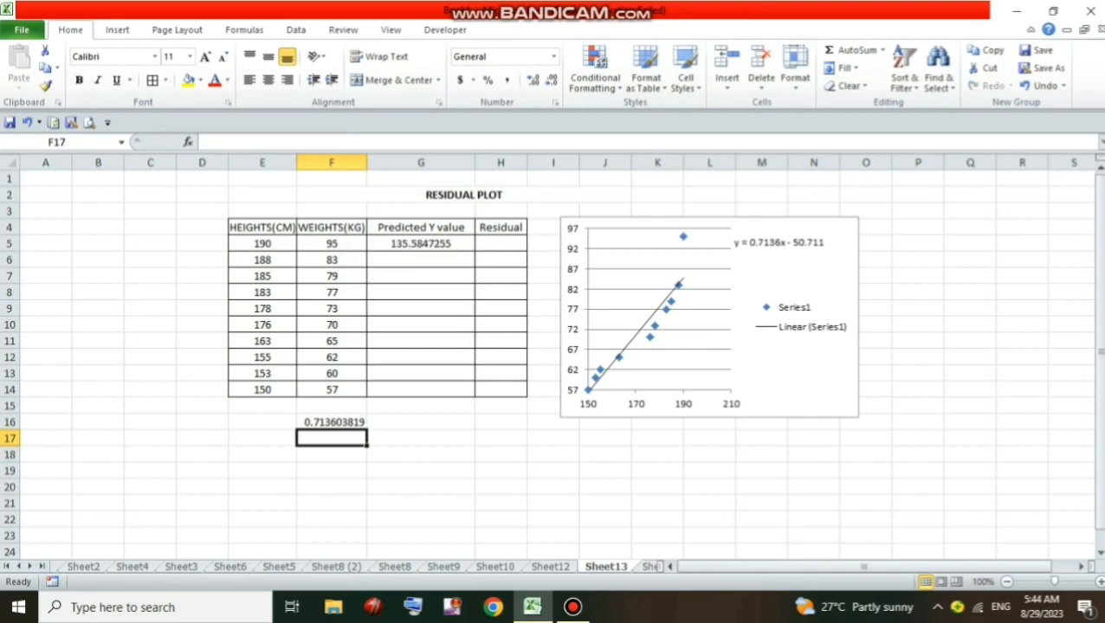
Calculate the regression intercept in G16, beside the slope, with =INTERCEPT(F5:F14,E5:E14).
{"action": "left_click", "coordinate": [420, 423]}
{"action": "type", "text": "="}
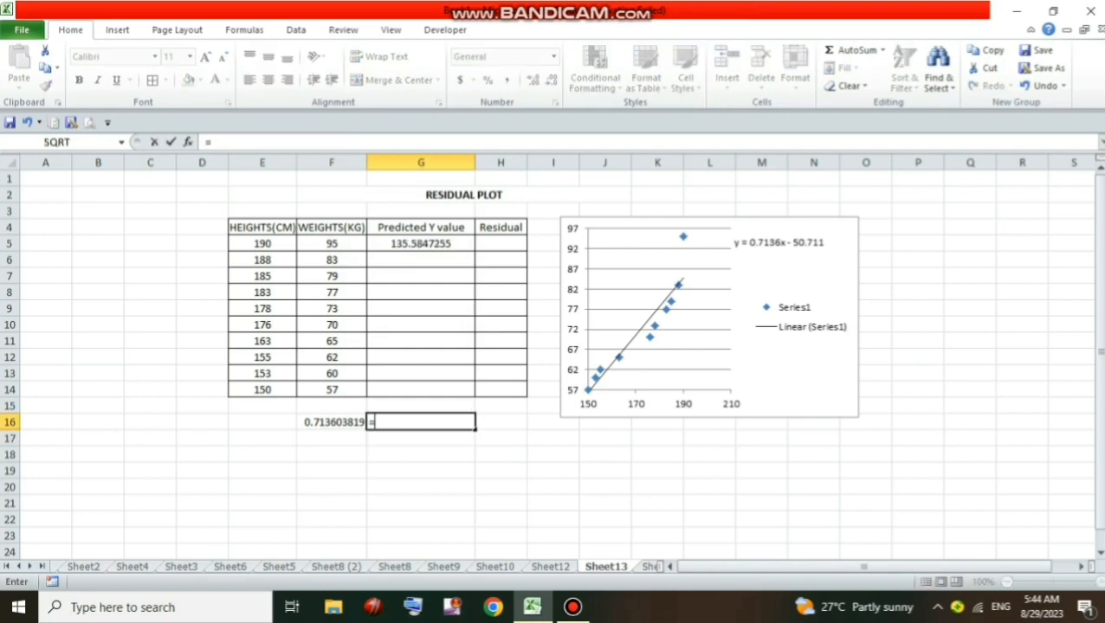
{"action": "type", "text": "INTERCEPY"}
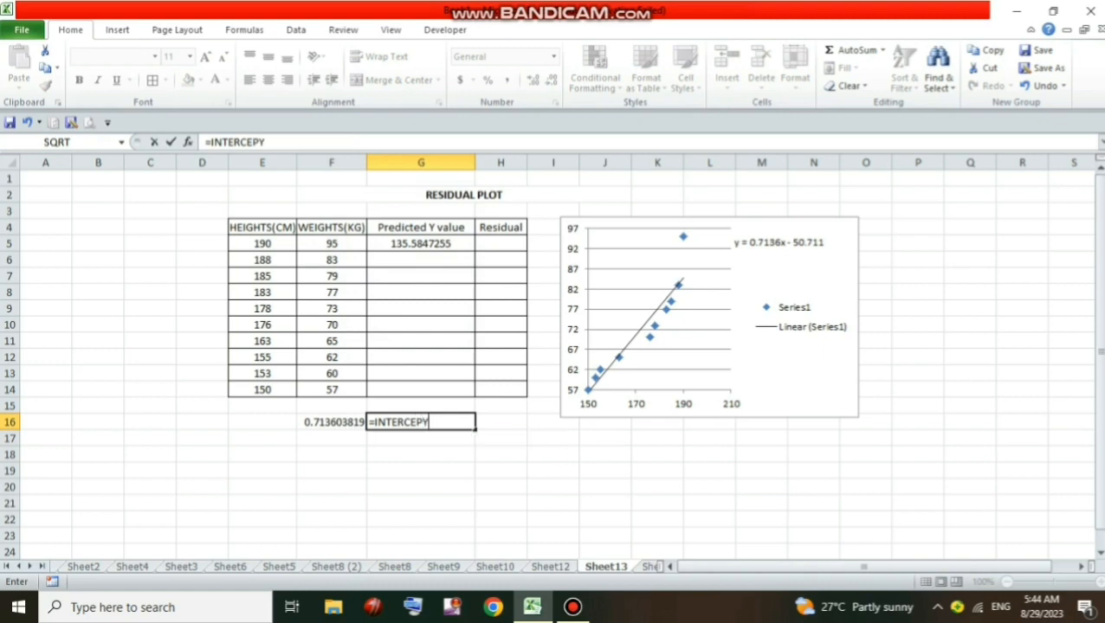
{"action": "key", "text": "BackSpace"}
{"action": "type", "text": "T"}
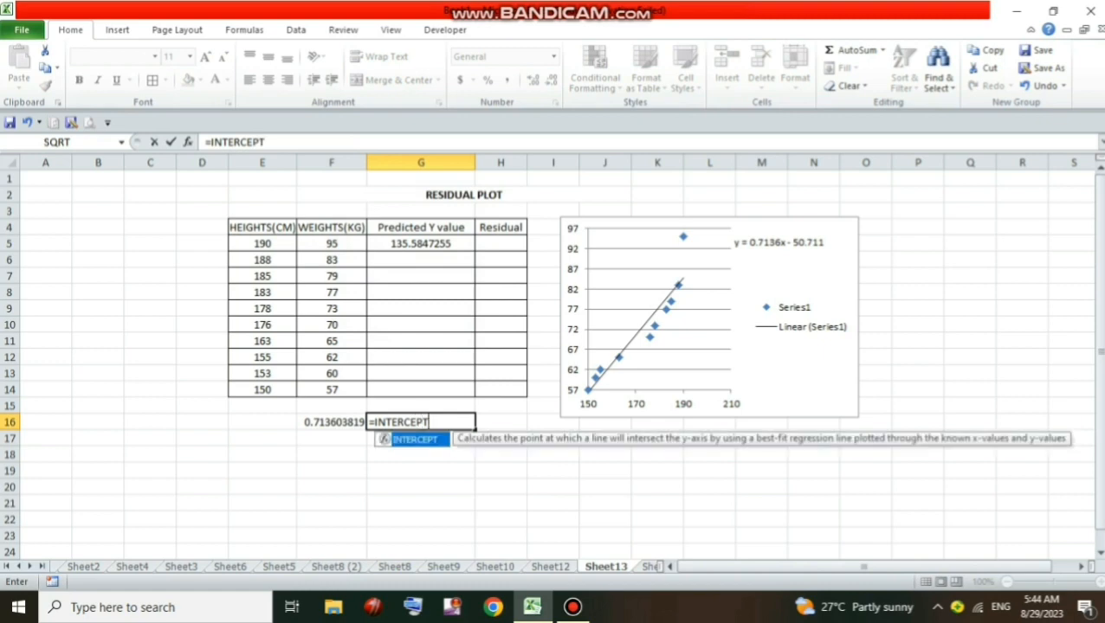
{"action": "type", "text": "("}
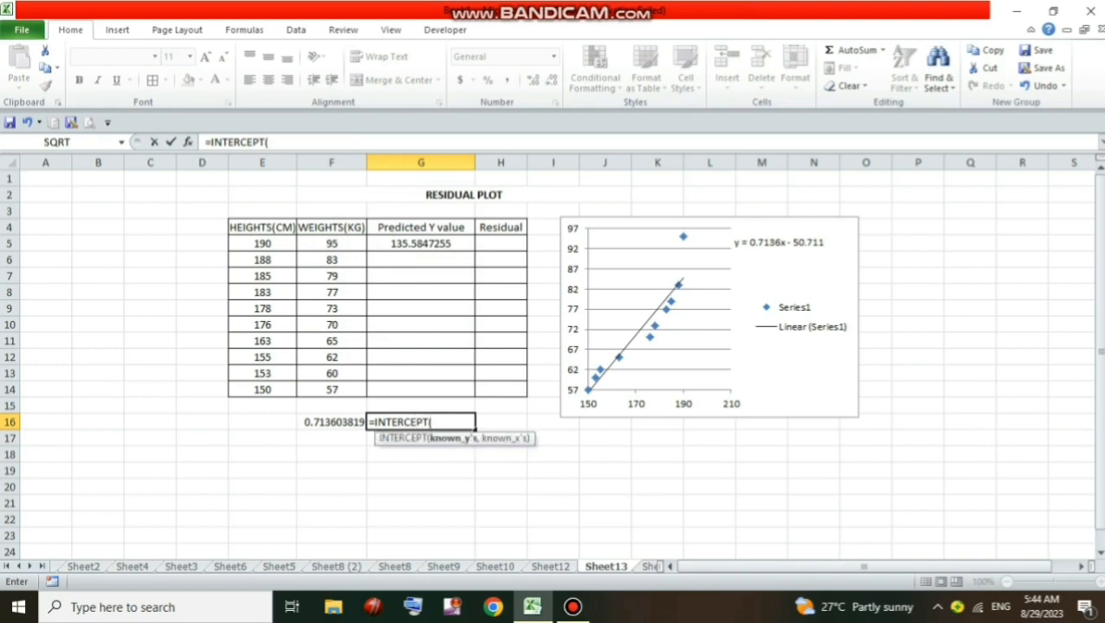
{"action": "left_click_drag", "start_coordinate": [332, 243], "coordinate": [331, 389]}
{"action": "type", "text": ","}
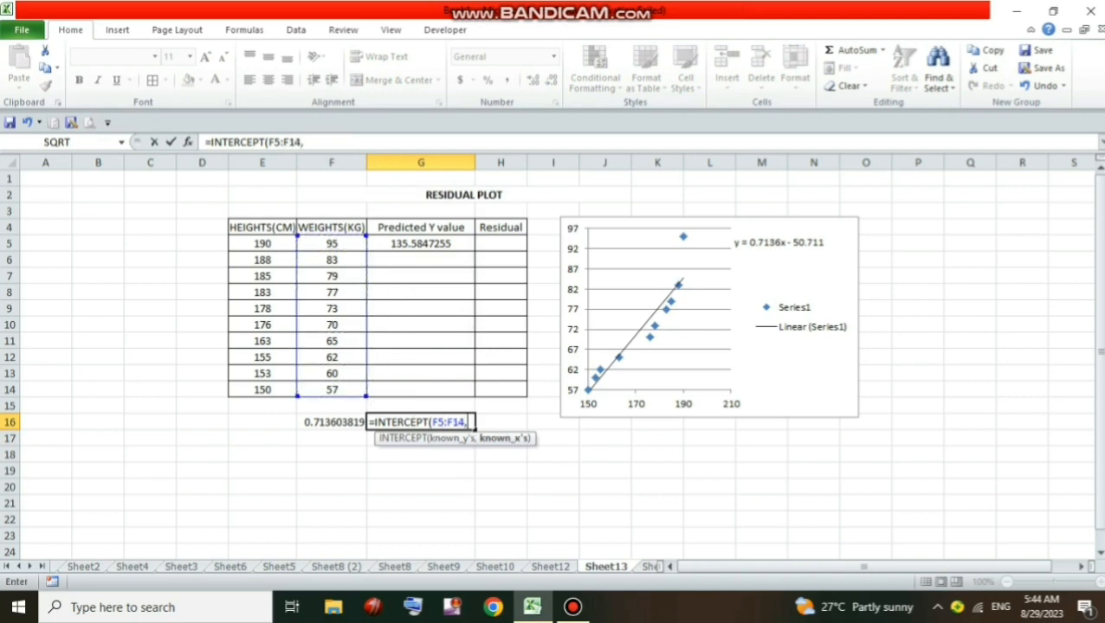
{"action": "left_click_drag", "start_coordinate": [262, 244], "coordinate": [262, 389]}
{"action": "type", "text": ")"}
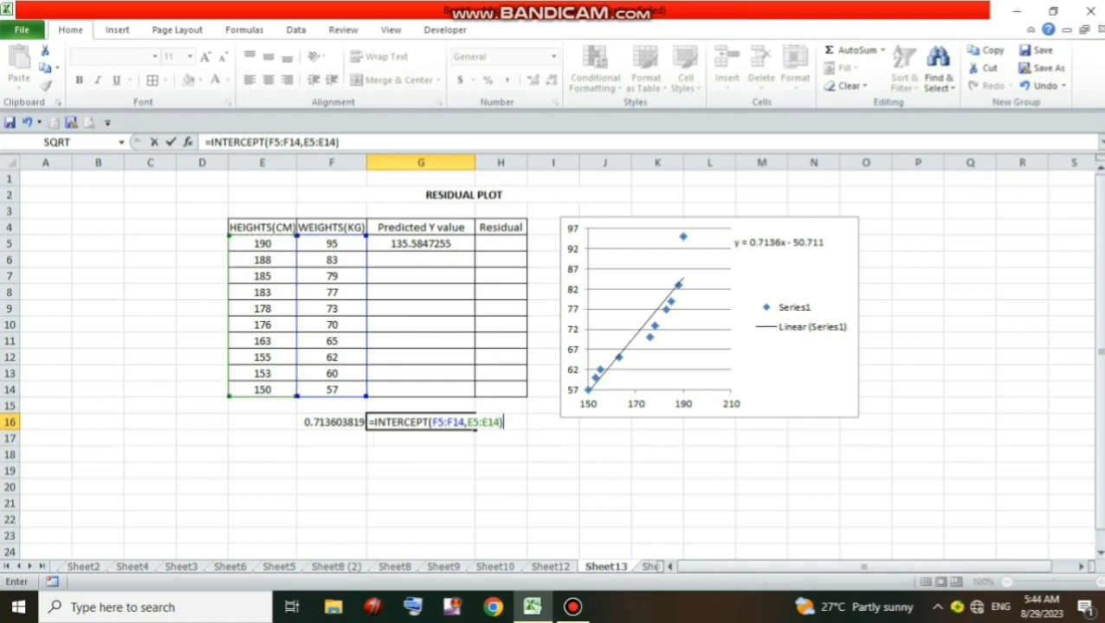
{"action": "key", "text": "Return"}
Replace the predicted Y formula in G5 with =(F16*E5)+G16 so it uses the slope and intercept in row 16.
{"action": "left_click", "coordinate": [332, 422]}
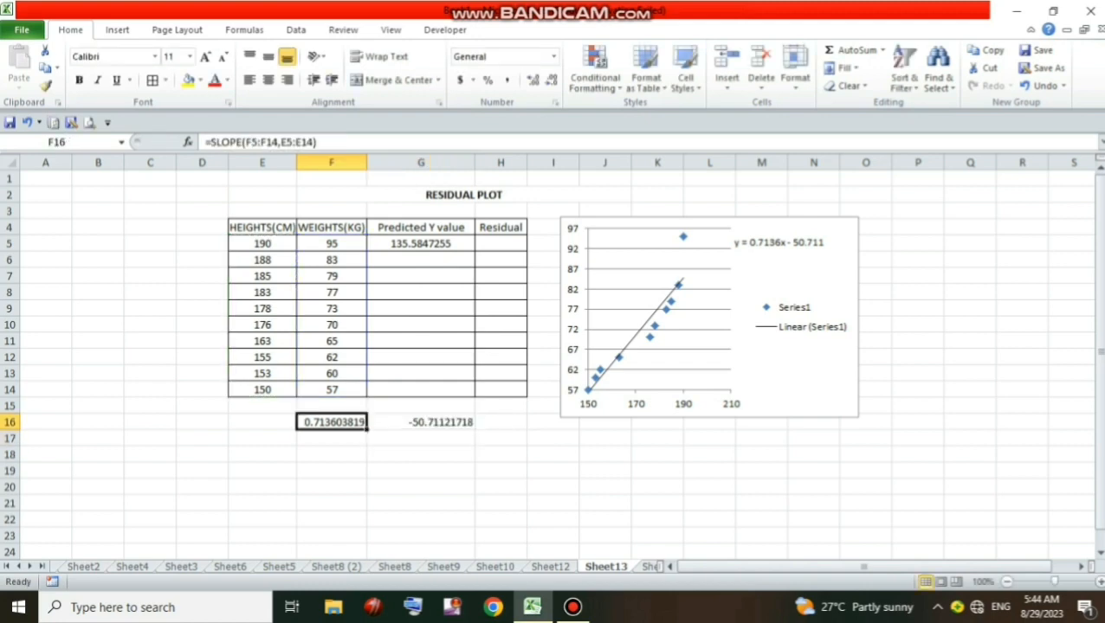
{"action": "left_click", "coordinate": [420, 244]}
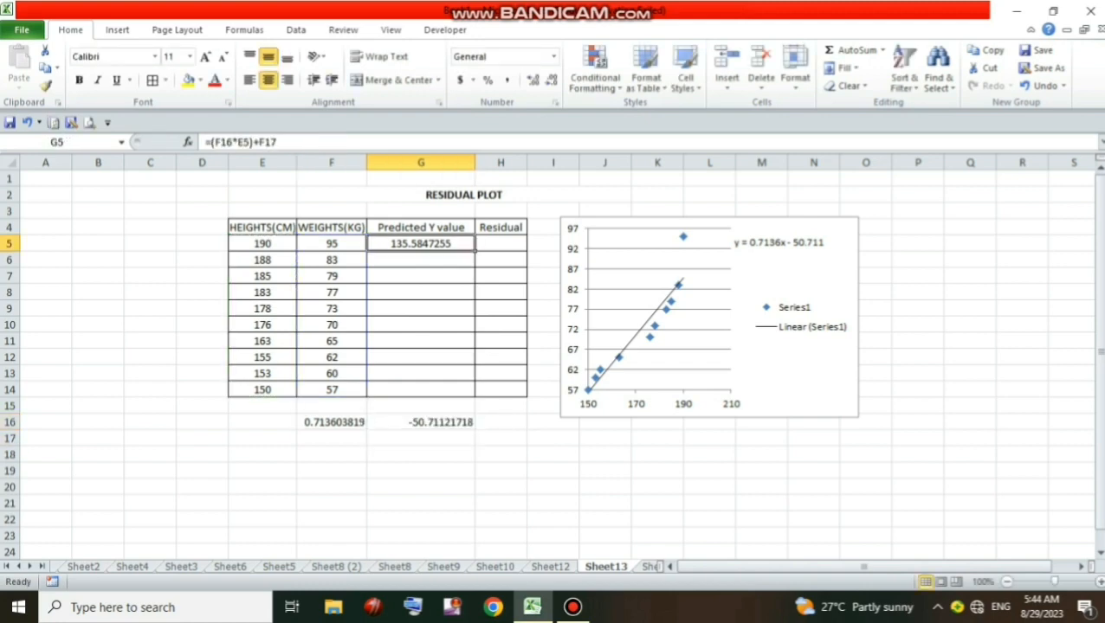
{"action": "left_click", "coordinate": [331, 422]}
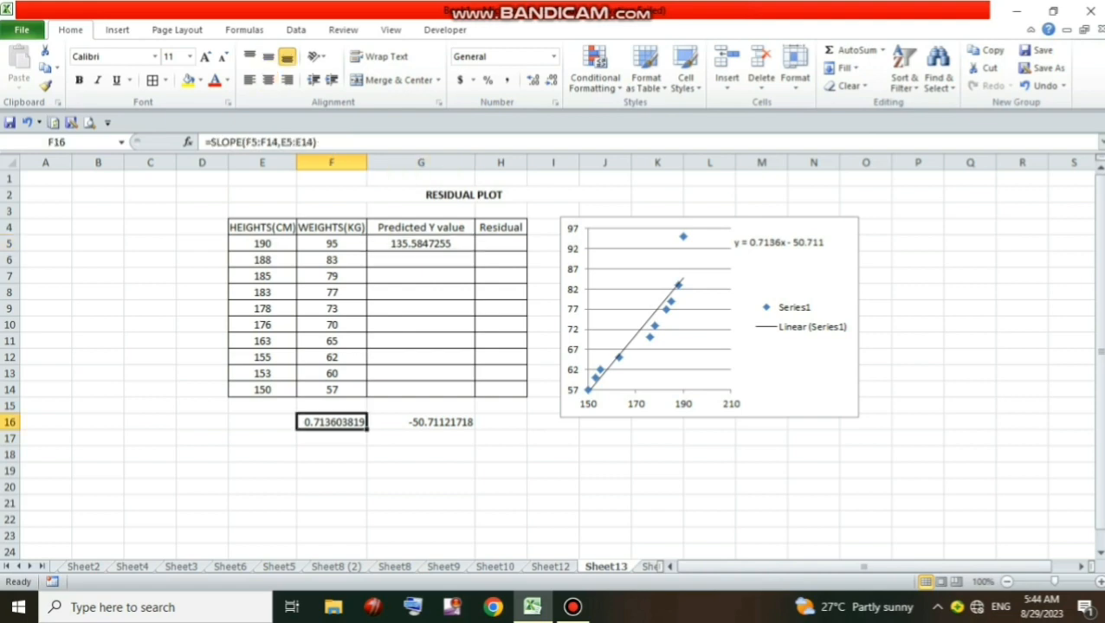
{"action": "left_click", "coordinate": [420, 422]}
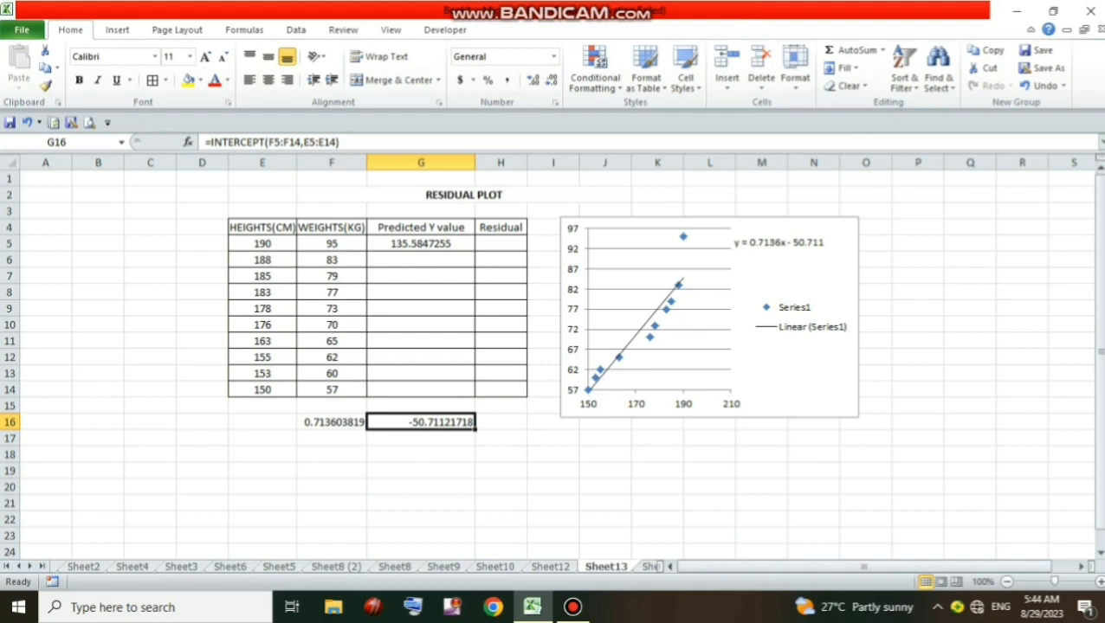
{"action": "left_click", "coordinate": [420, 244]}
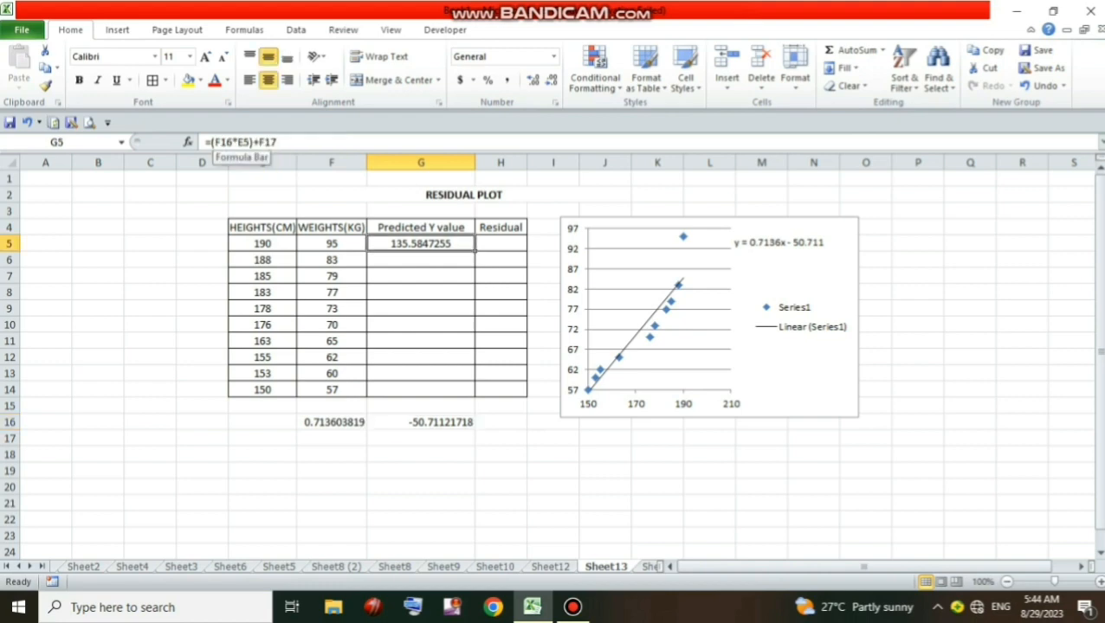
{"action": "left_click", "coordinate": [421, 423]}
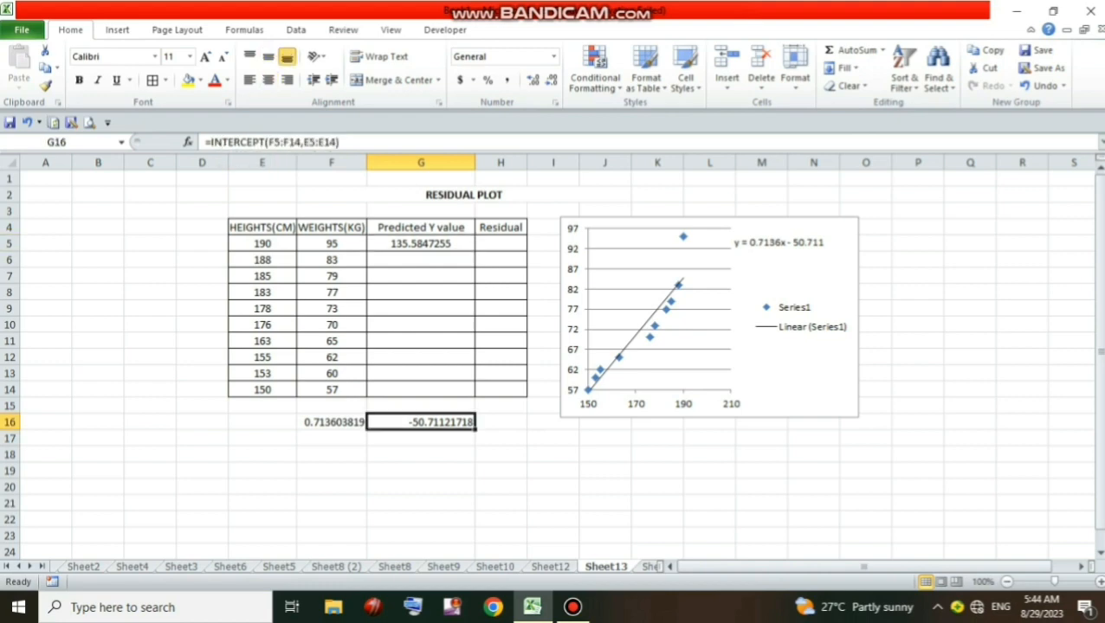
{"action": "left_click", "coordinate": [421, 244]}
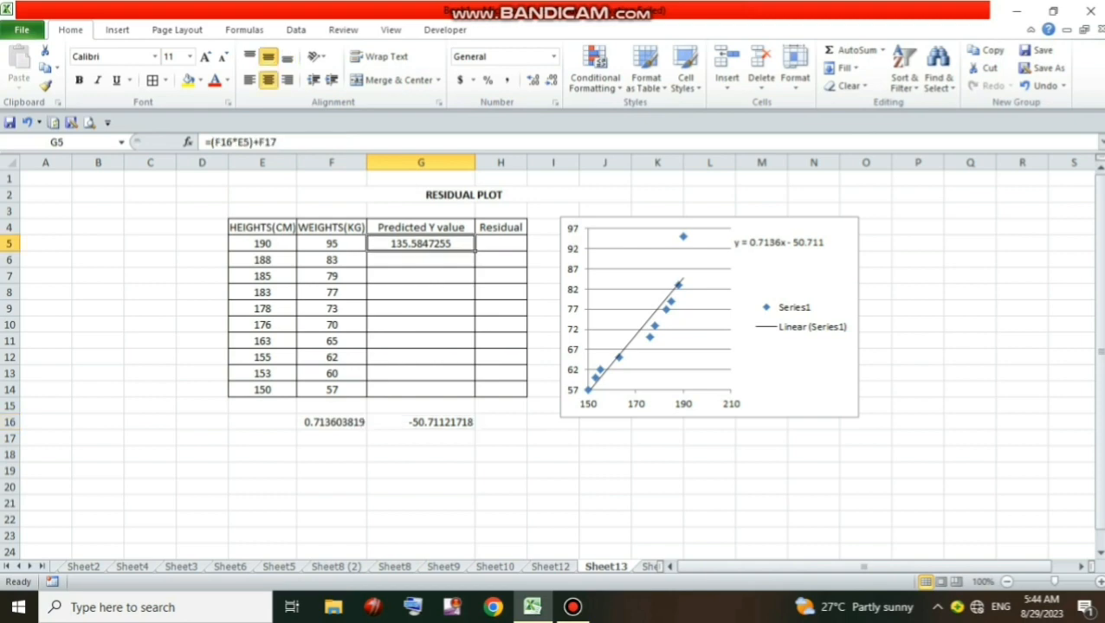
{"action": "key", "text": "Delete"}
{"action": "type", "text": "=("}
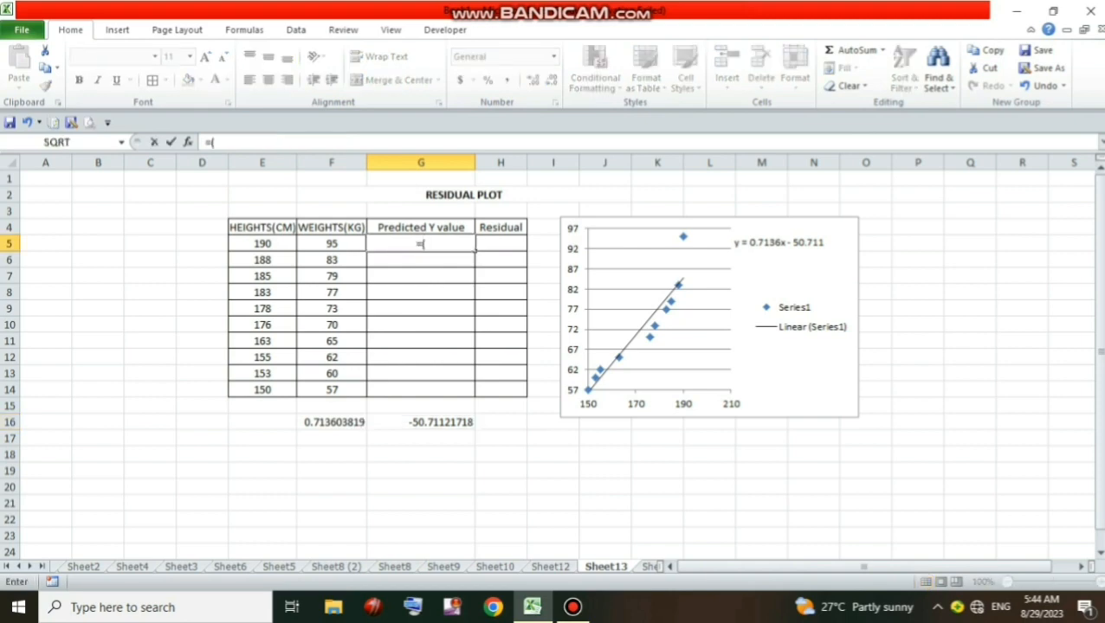
{"action": "left_click", "coordinate": [332, 423]}
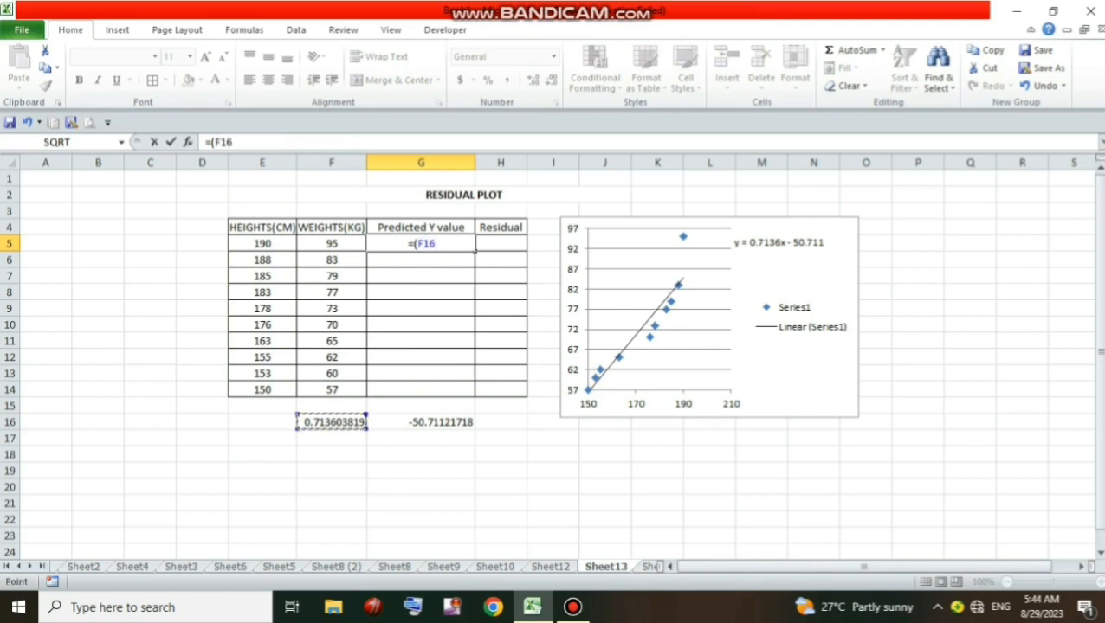
{"action": "type", "text": "*"}
{"action": "key", "text": "Left"}
{"action": "key", "text": "Left"}
{"action": "type", "text": ")+"}
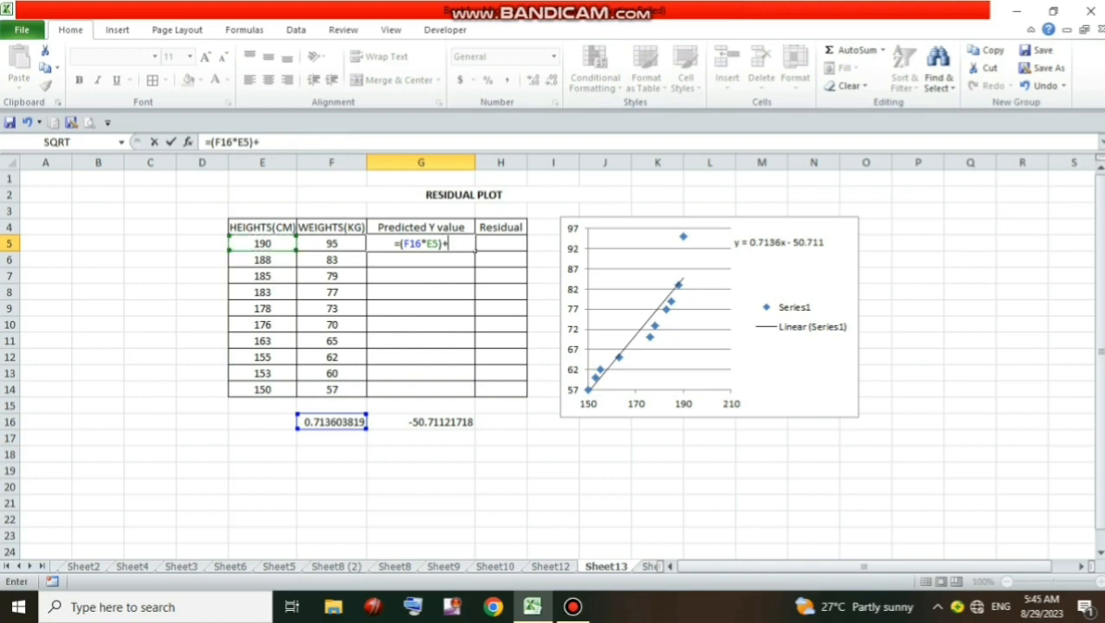
{"action": "left_click", "coordinate": [440, 422]}
{"action": "key", "text": "Return"}
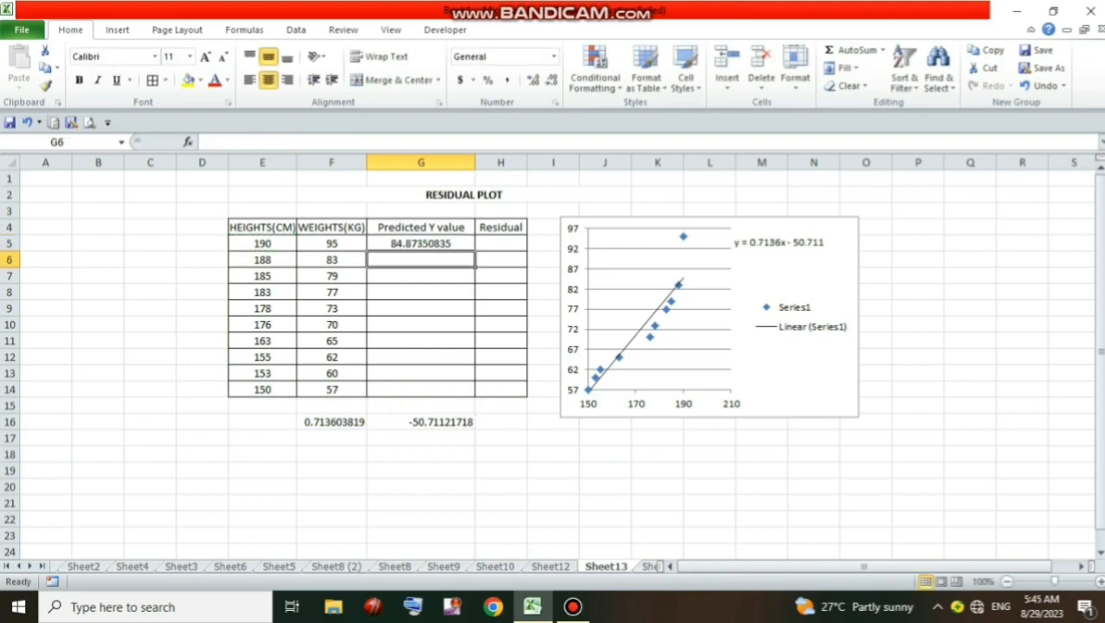
Make the slope and intercept references in G5 absolute, as =($F$16*E5)+$G$16, and fill the formula down to G14.
{"action": "key", "text": "Up"}
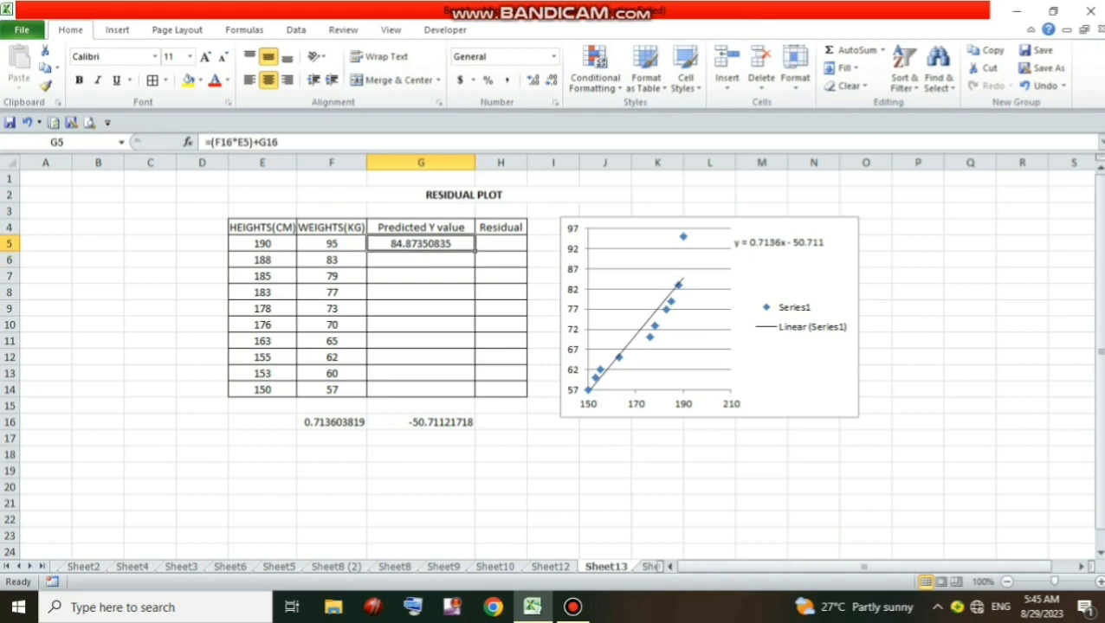
{"action": "left_click_drag", "start_coordinate": [233, 142], "coordinate": [216, 142]}
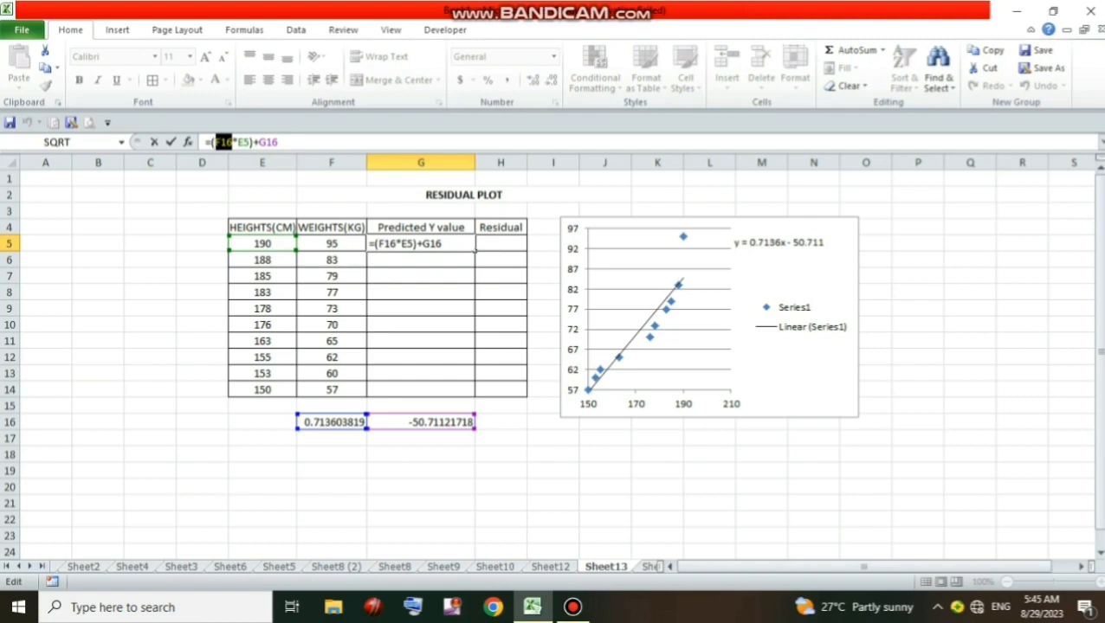
{"action": "key", "text": "F4"}
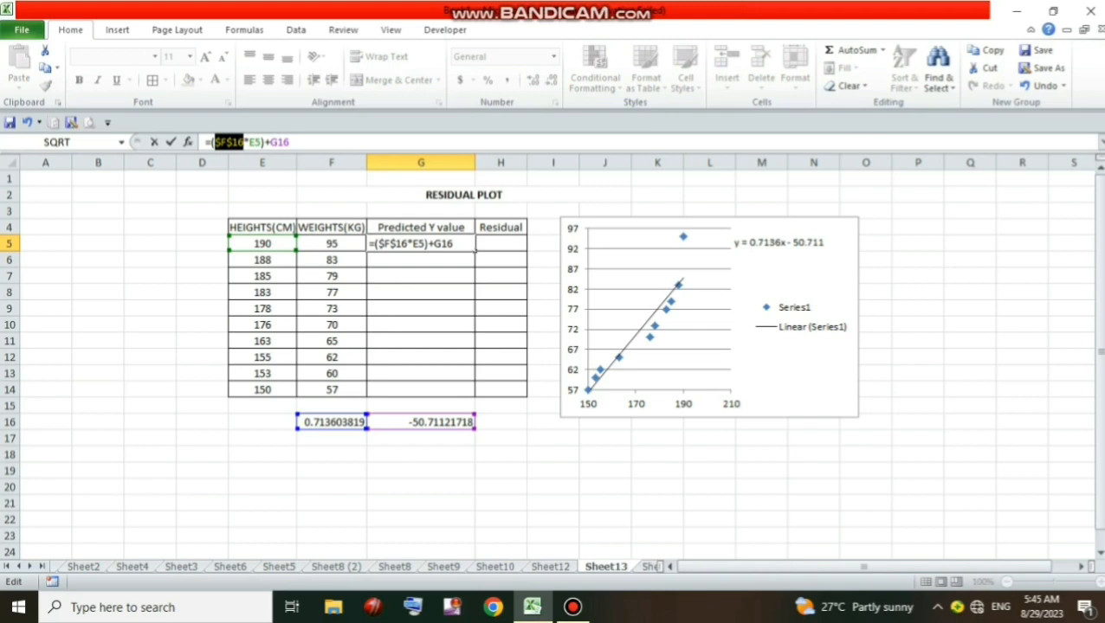
{"action": "left_click_drag", "start_coordinate": [270, 142], "coordinate": [290, 142]}
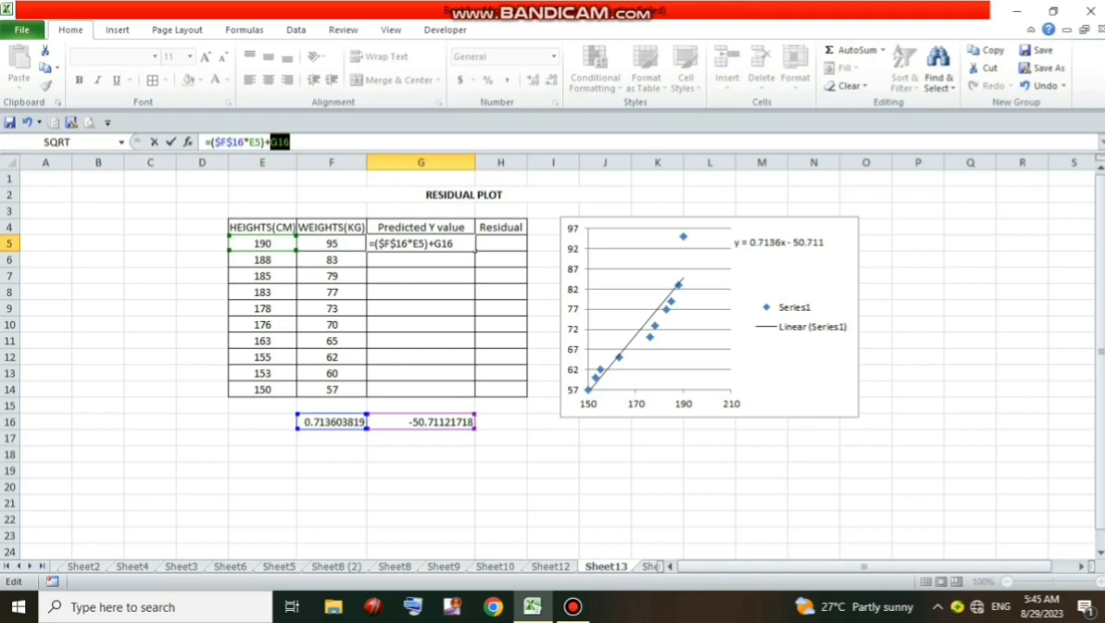
{"action": "key", "text": "F4"}
{"action": "key", "text": "Return"}
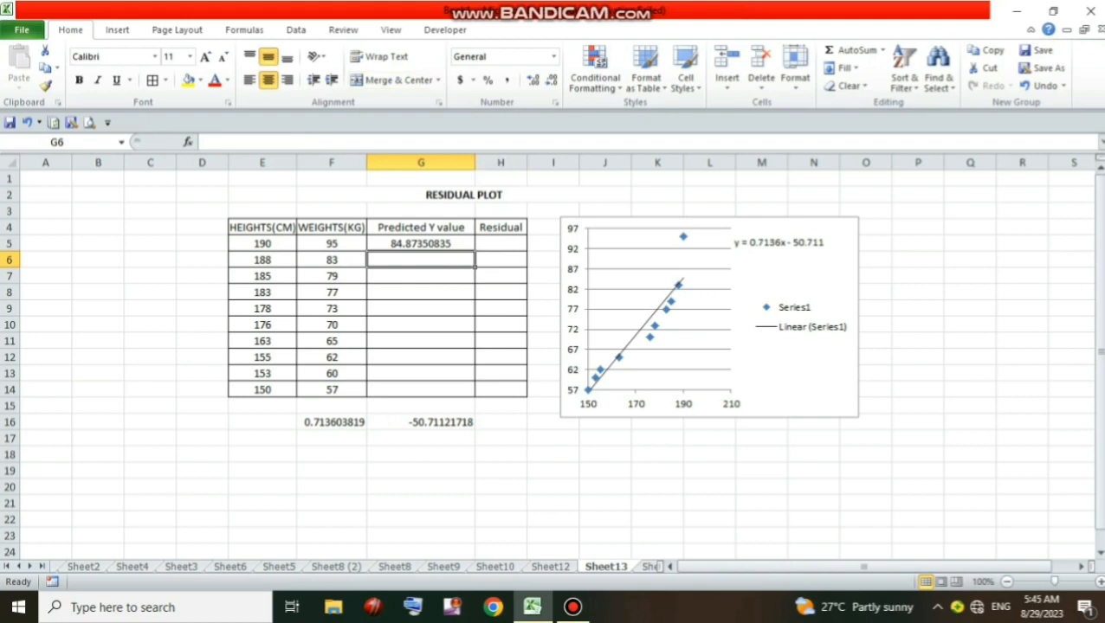
{"action": "left_click", "coordinate": [421, 244]}
{"action": "left_click_drag", "start_coordinate": [474, 251], "coordinate": [474, 397]}
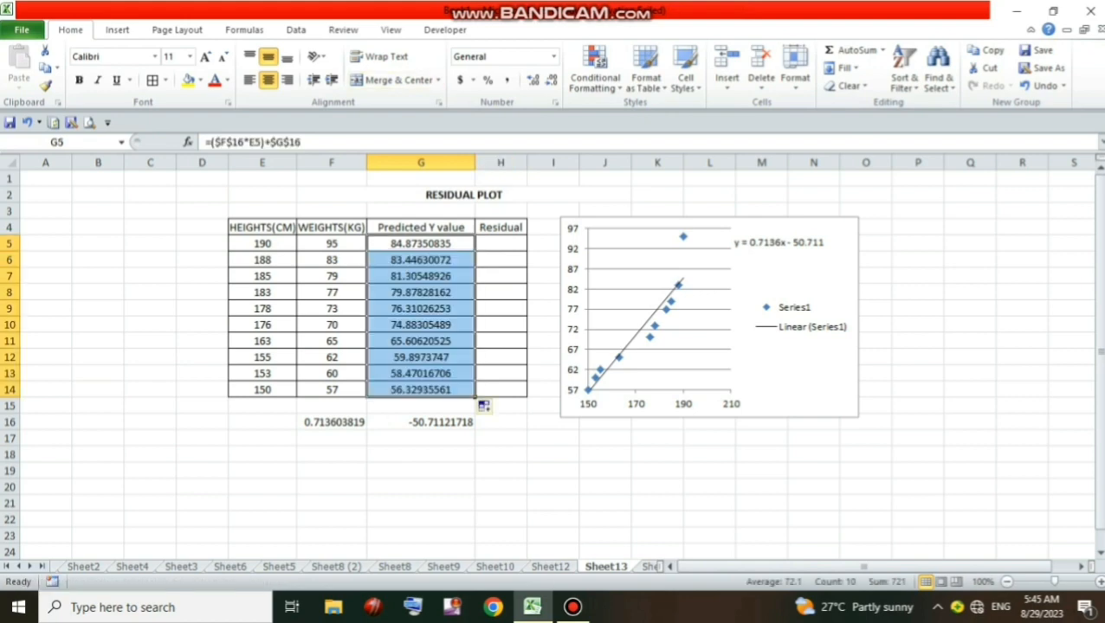
Calculate the first residual in H5 as weight minus predicted Y value with =F5-G5.
{"action": "left_click", "coordinate": [501, 244]}
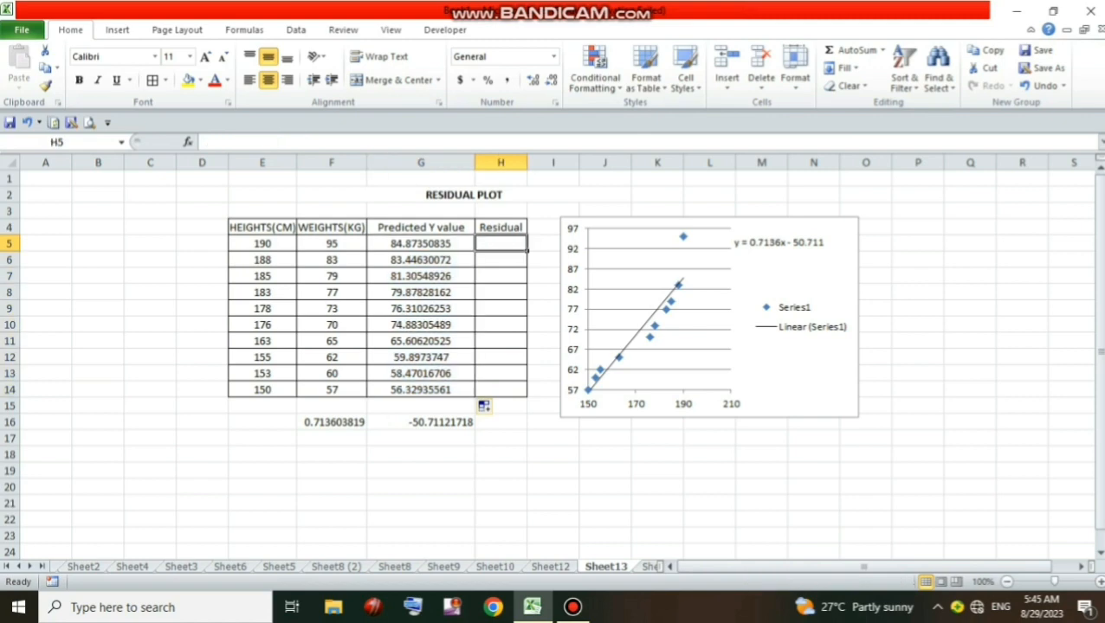
{"action": "type", "text": "="}
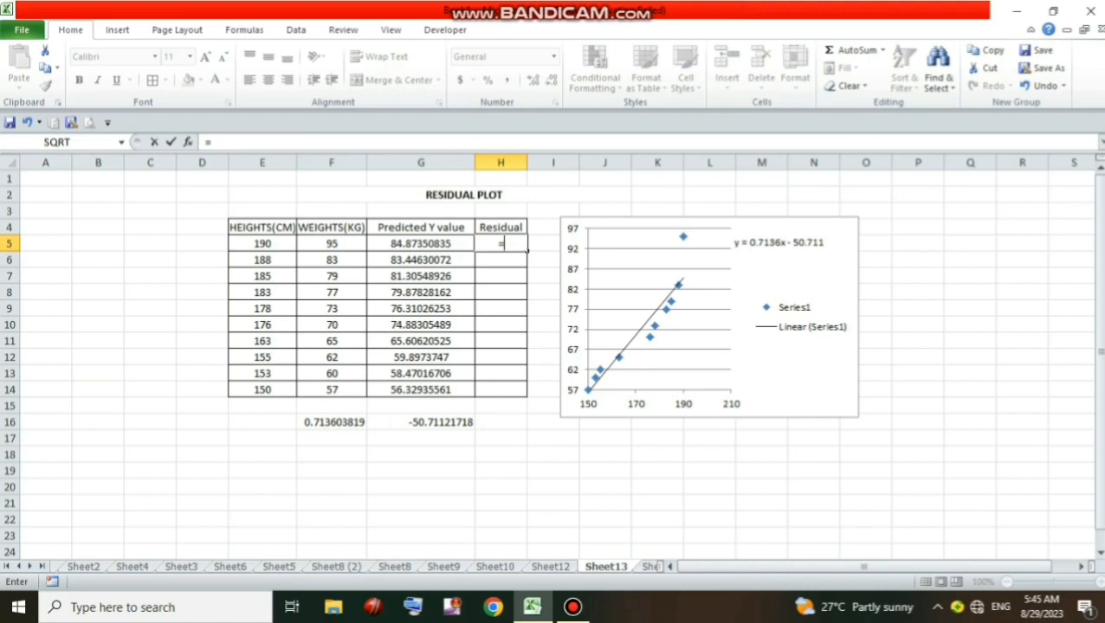
{"action": "key", "text": "Left"}
{"action": "key", "text": "Left"}
{"action": "type", "text": "-"}
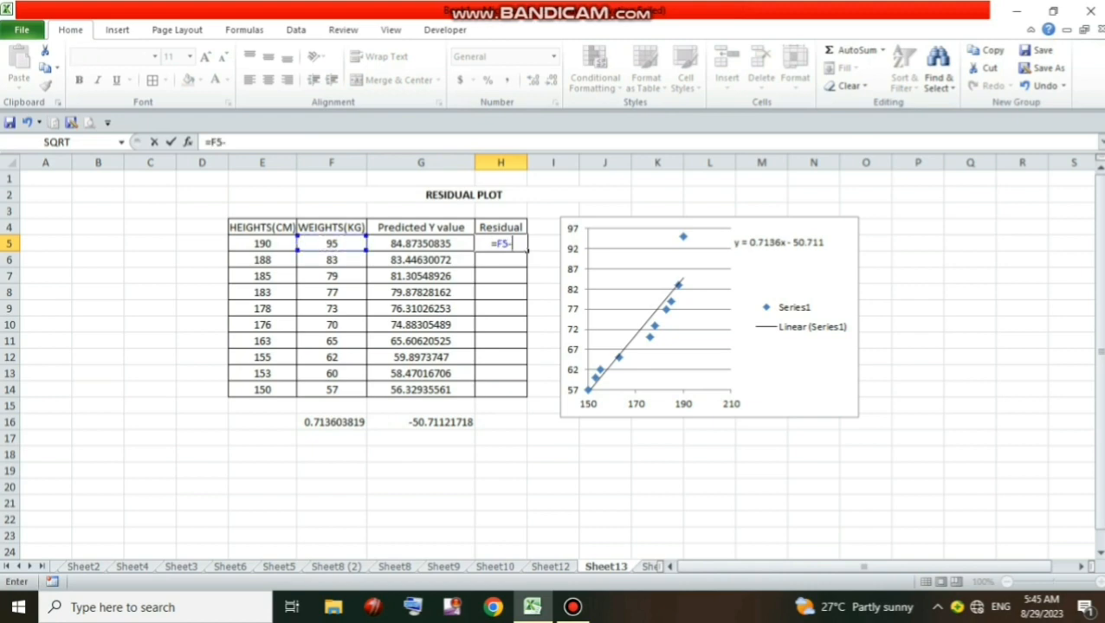
{"action": "key", "text": "Left"}
{"action": "key", "text": "Return"}
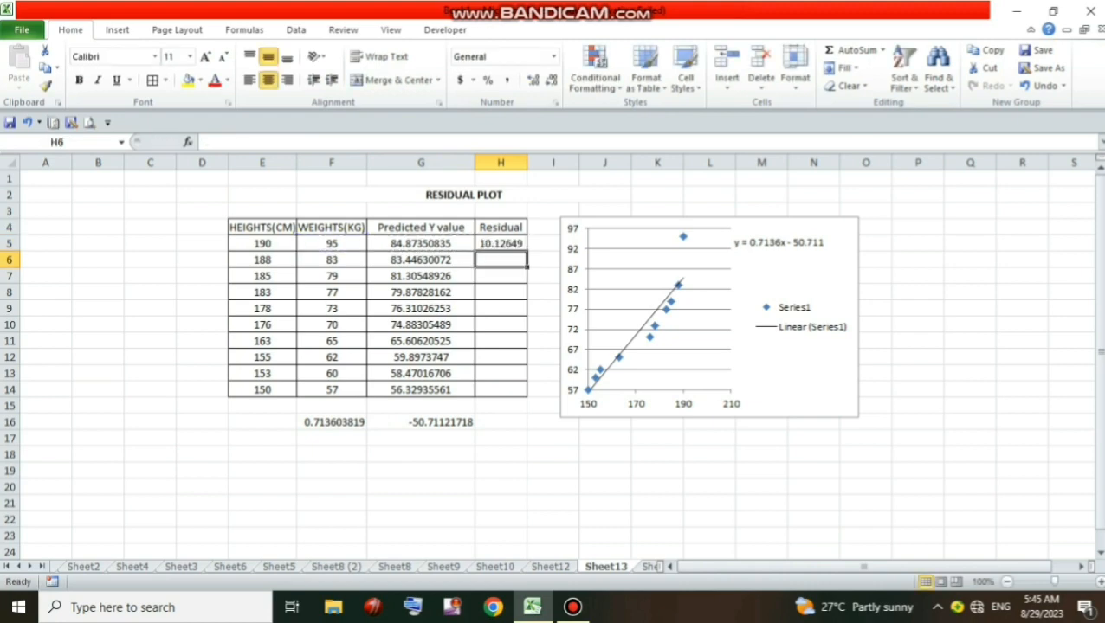
Fill the residual formula from H5 down to H14.
{"action": "key", "text": "Up"}
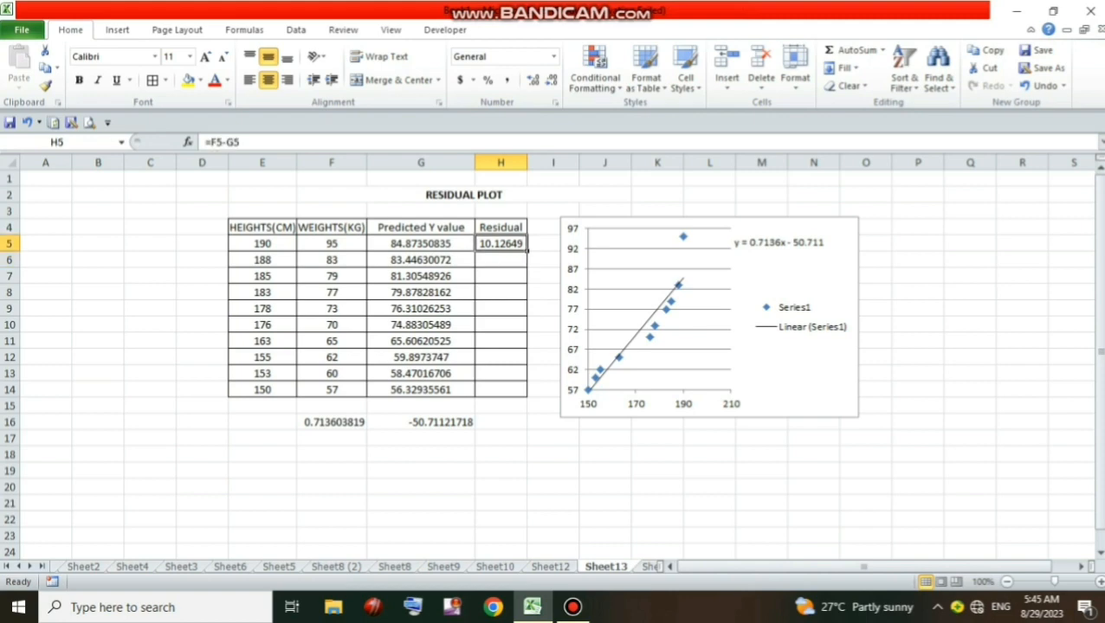
{"action": "left_click_drag", "start_coordinate": [526, 251], "coordinate": [522, 391]}
{"action": "left_click", "coordinate": [553, 454]}
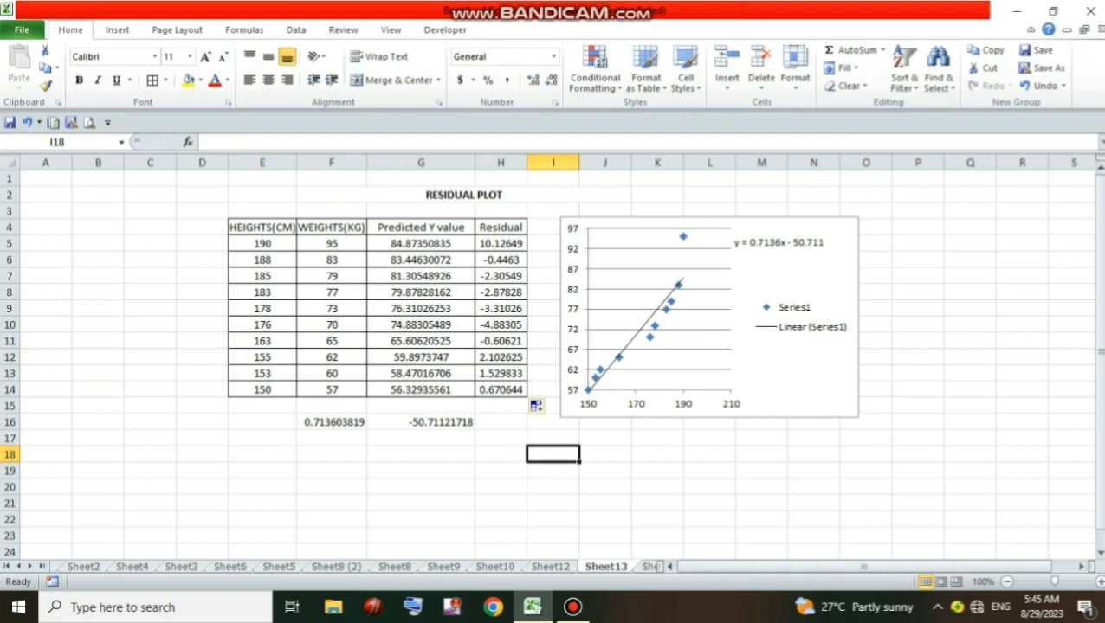
Insert a markers-only scatter chart from the heights in E5:E14 and the residuals in H5:H14.
{"action": "left_click_drag", "start_coordinate": [263, 244], "coordinate": [262, 390]}
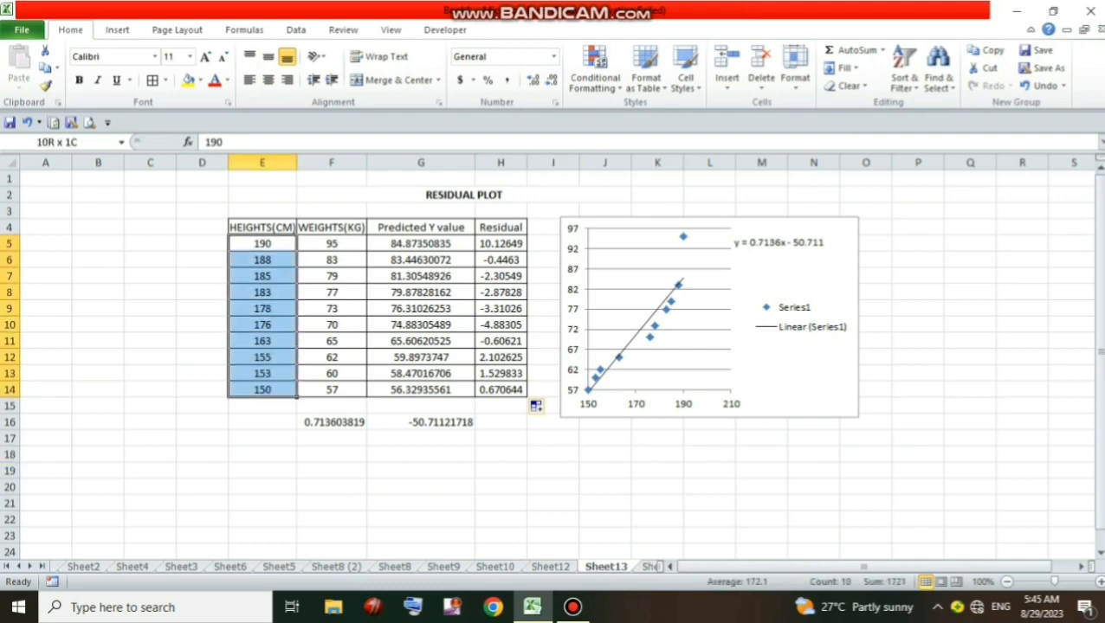
{"action": "left_click_drag", "start_coordinate": [501, 244], "coordinate": [500, 389]}
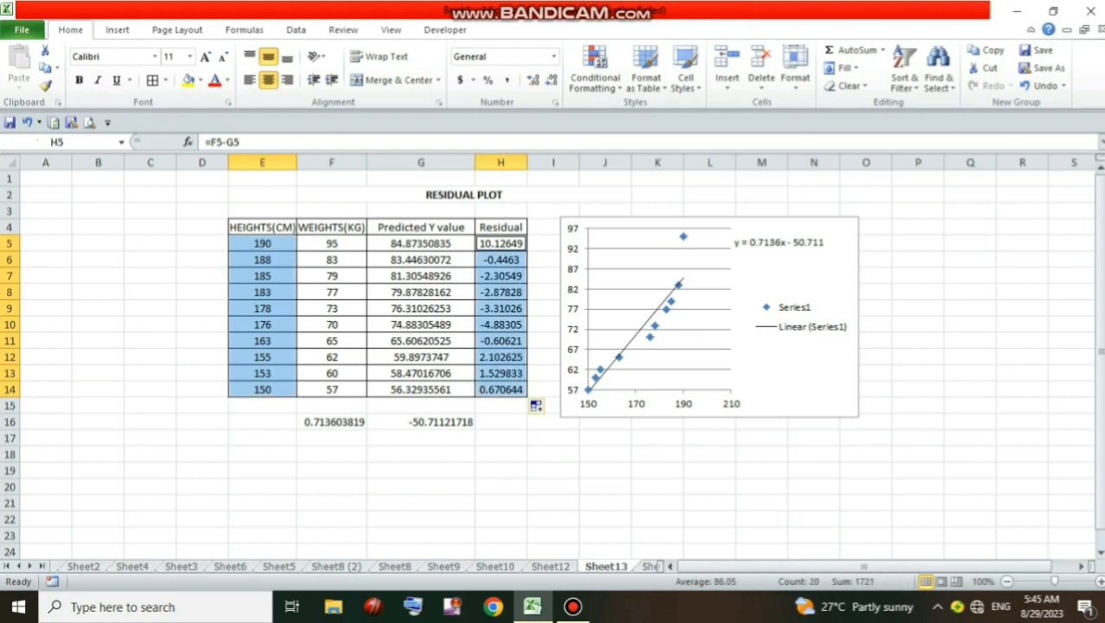
{"action": "left_click", "coordinate": [118, 29]}
{"action": "left_click", "coordinate": [481, 69]}
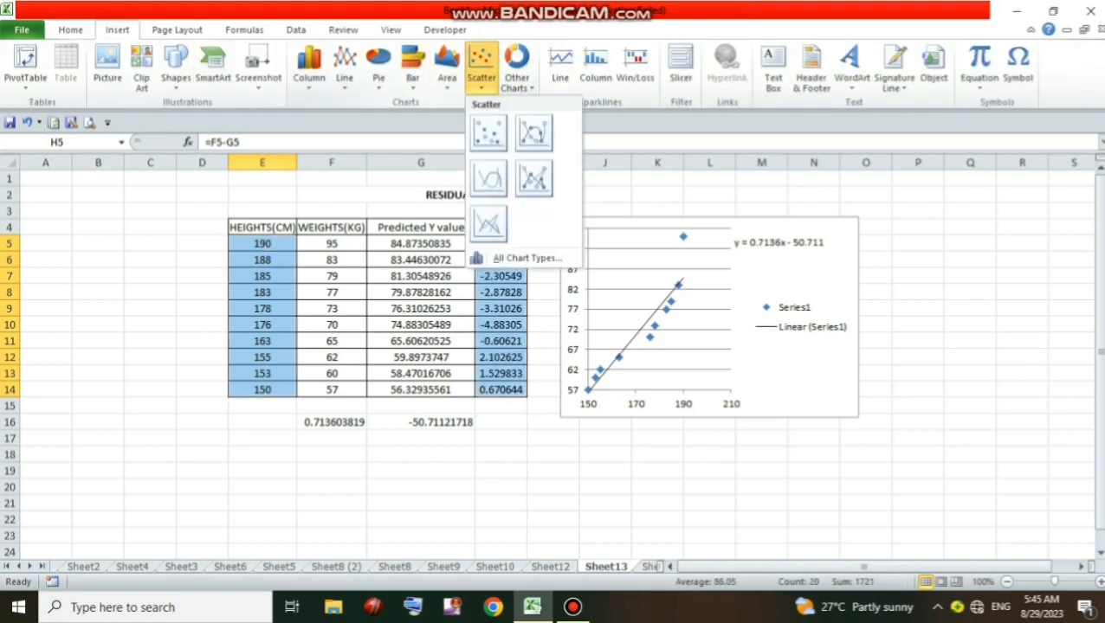
{"action": "left_click", "coordinate": [488, 132]}
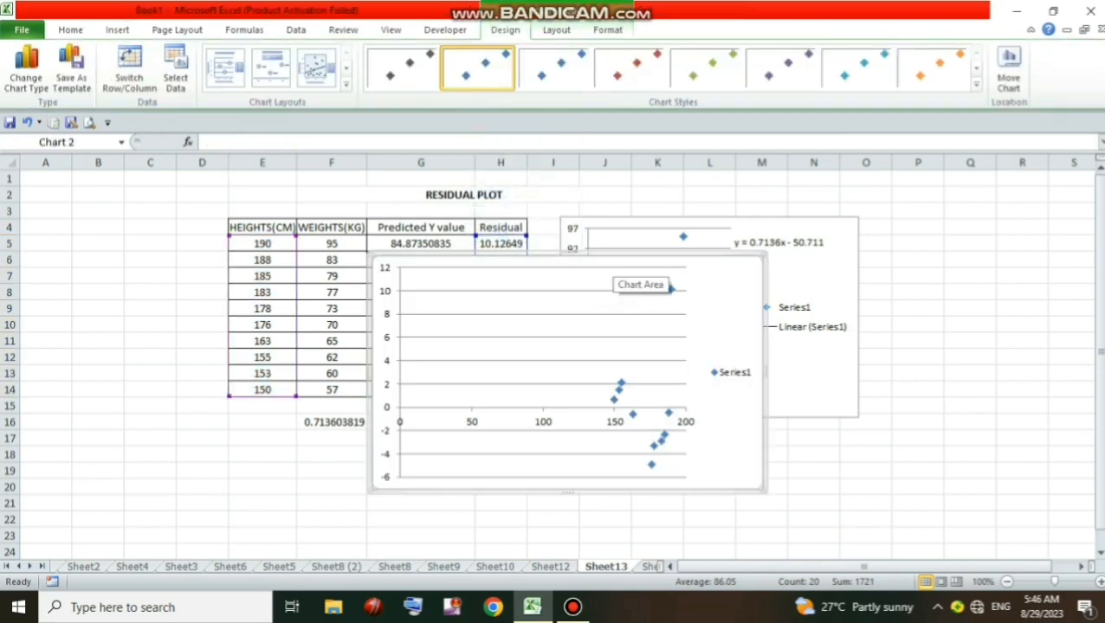
Move the residual scatter chart below the data table, just under the slope and intercept in row 16.
{"action": "scroll", "coordinate": [645, 282], "scroll_direction": "down", "scroll_amount": 3}
{"action": "scroll", "coordinate": [662, 288], "scroll_direction": "up", "scroll_amount": 2}
{"action": "left_click", "coordinate": [669, 242]}
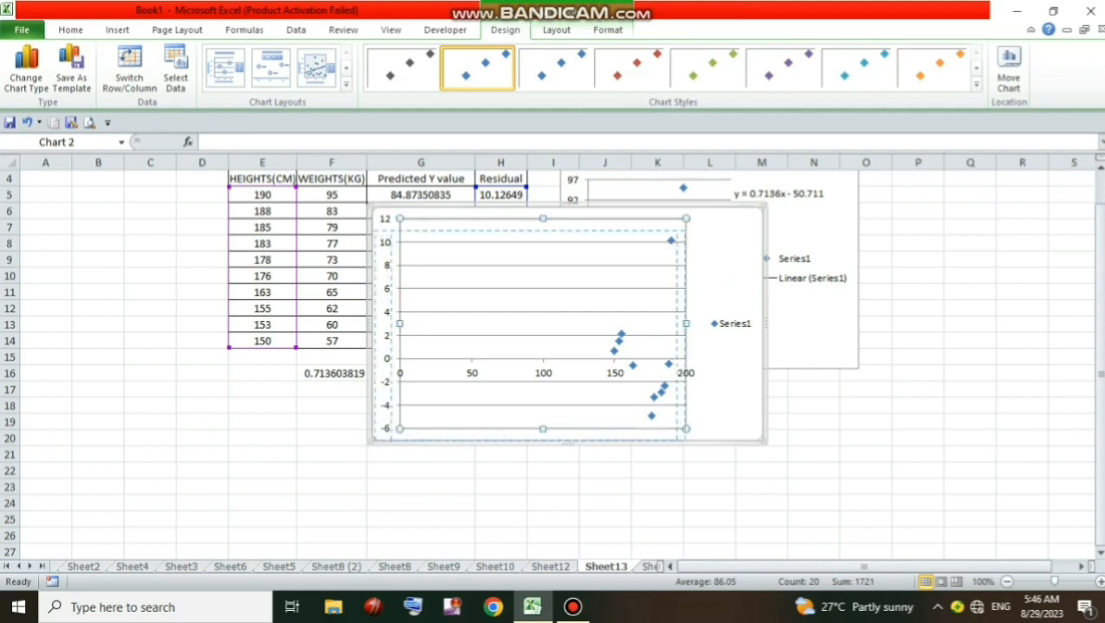
{"action": "left_click_drag", "start_coordinate": [656, 253], "coordinate": [519, 429]}
{"action": "scroll", "coordinate": [554, 364], "scroll_direction": "down", "scroll_amount": 3}
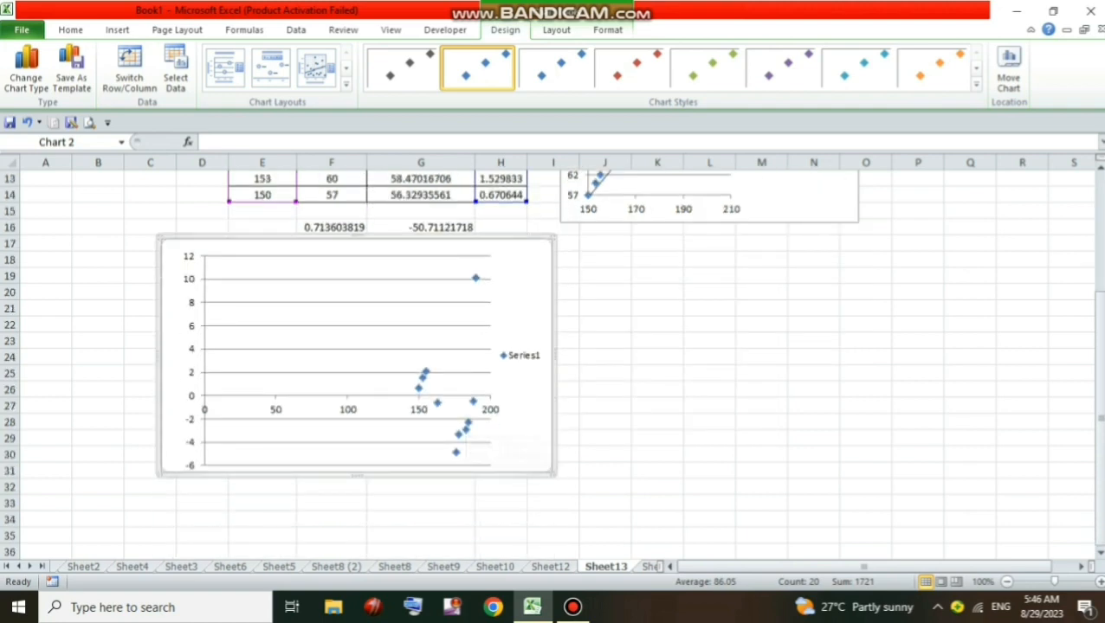
Set the horizontal axis of the residual chart to a fixed minimum of 150.
{"action": "key", "text": "XF86MonBrightnessUp"}
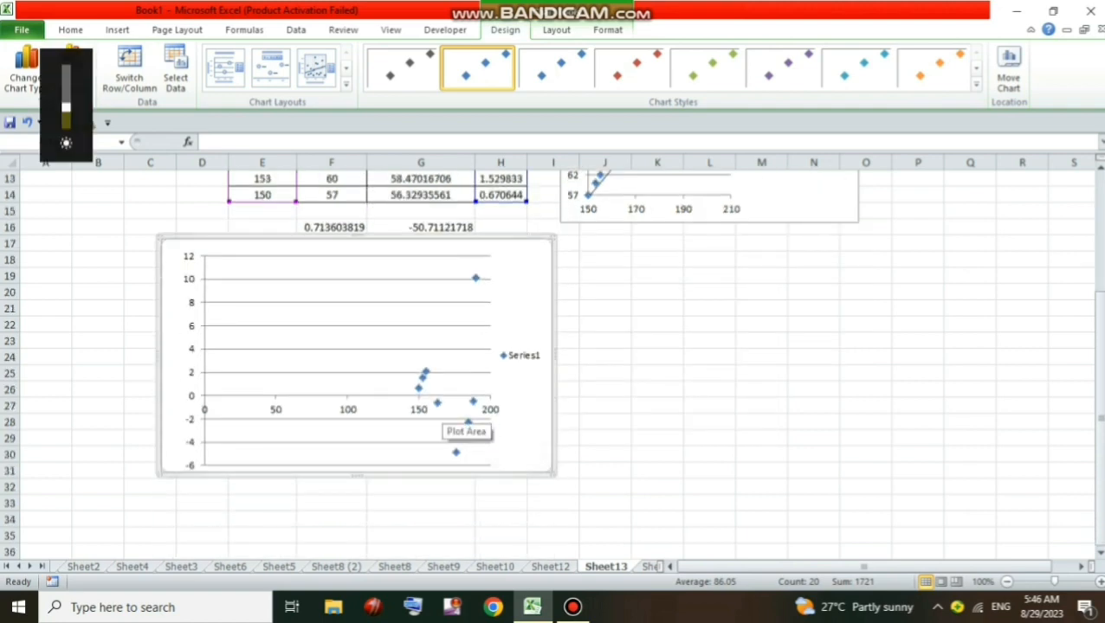
{"action": "scroll", "coordinate": [468, 422], "scroll_direction": "up", "scroll_amount": 3}
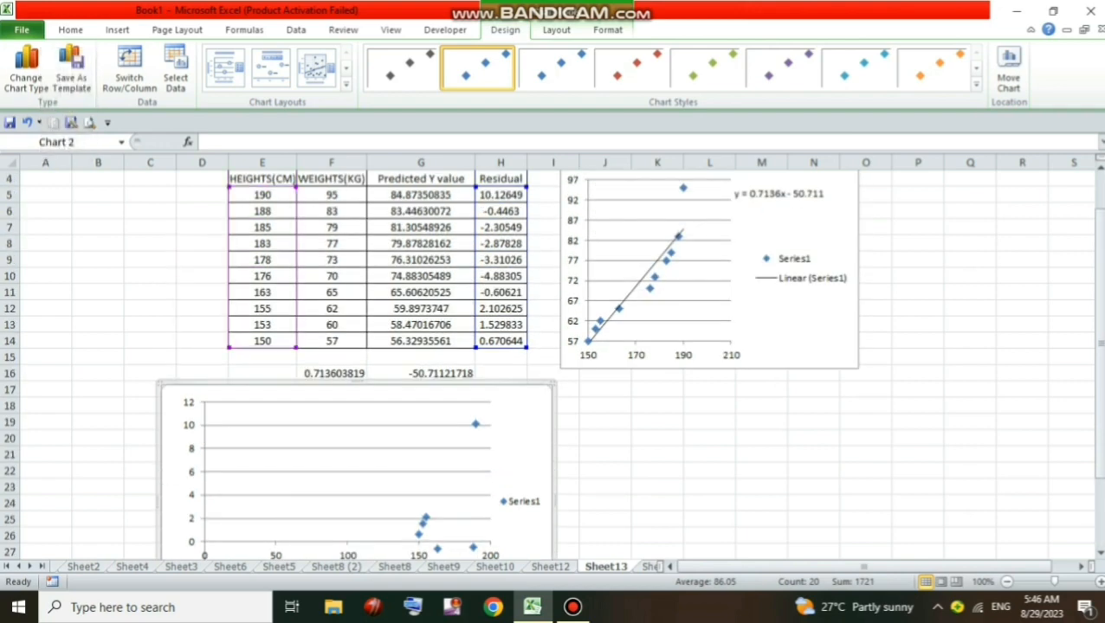
{"action": "scroll", "coordinate": [555, 364], "scroll_direction": "down", "scroll_amount": 3}
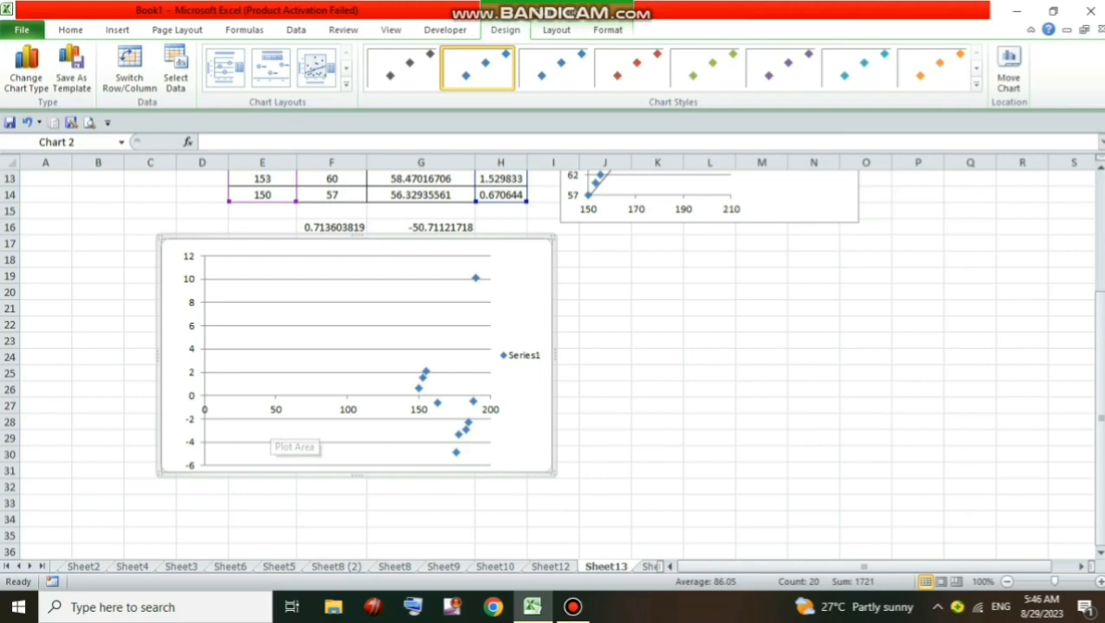
{"action": "left_click", "coordinate": [275, 410]}
{"action": "right_click", "coordinate": [275, 409]}
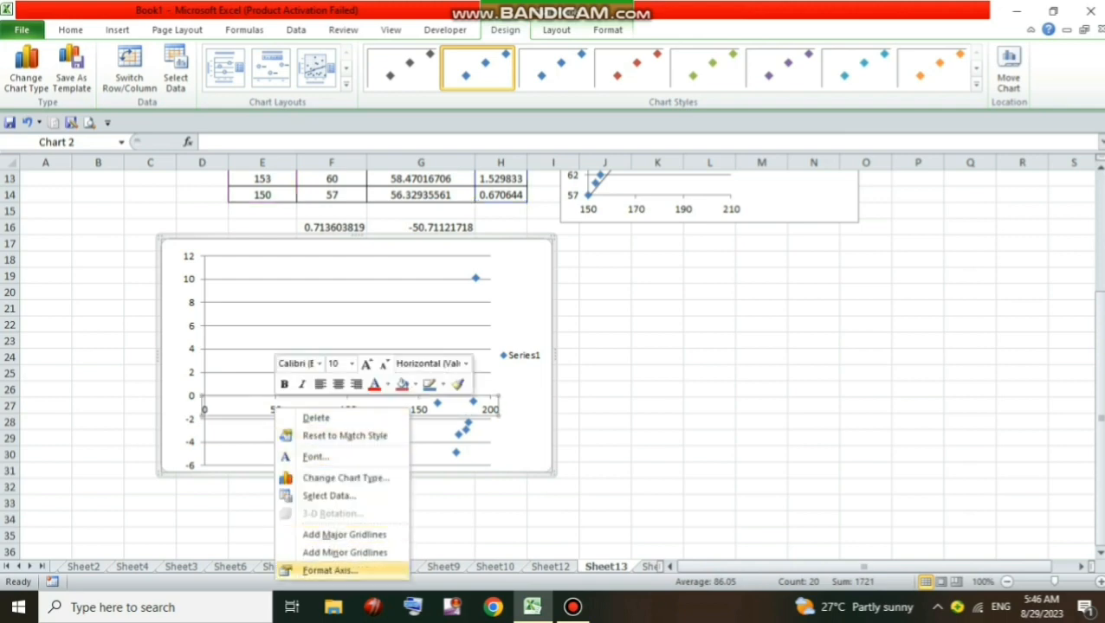
{"action": "left_click", "coordinate": [330, 571]}
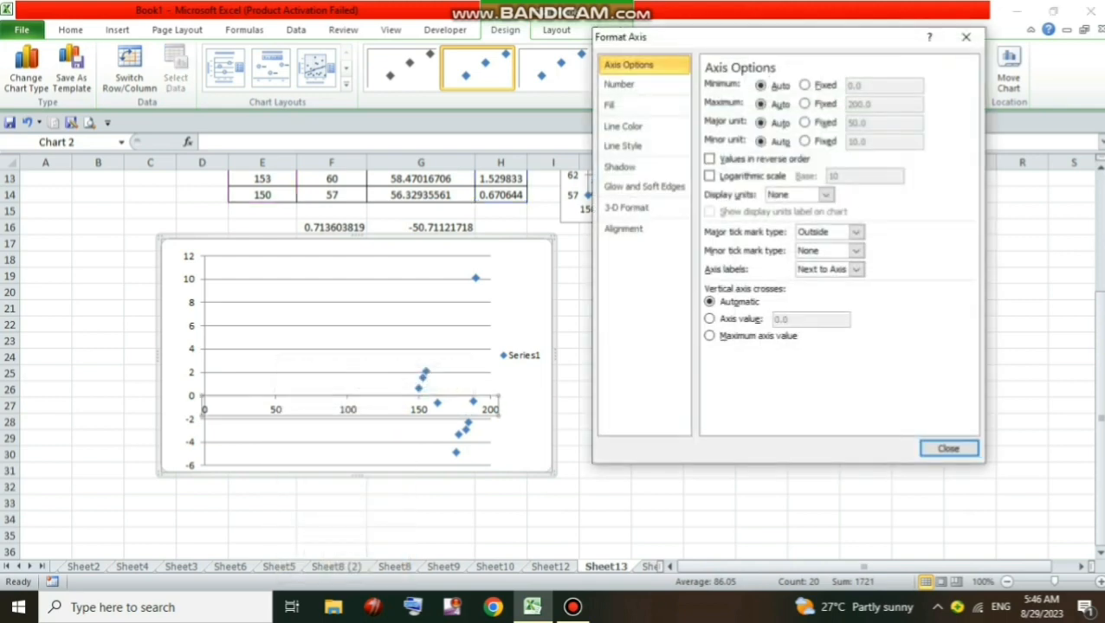
{"action": "left_click", "coordinate": [804, 85]}
{"action": "double_click", "coordinate": [853, 84]}
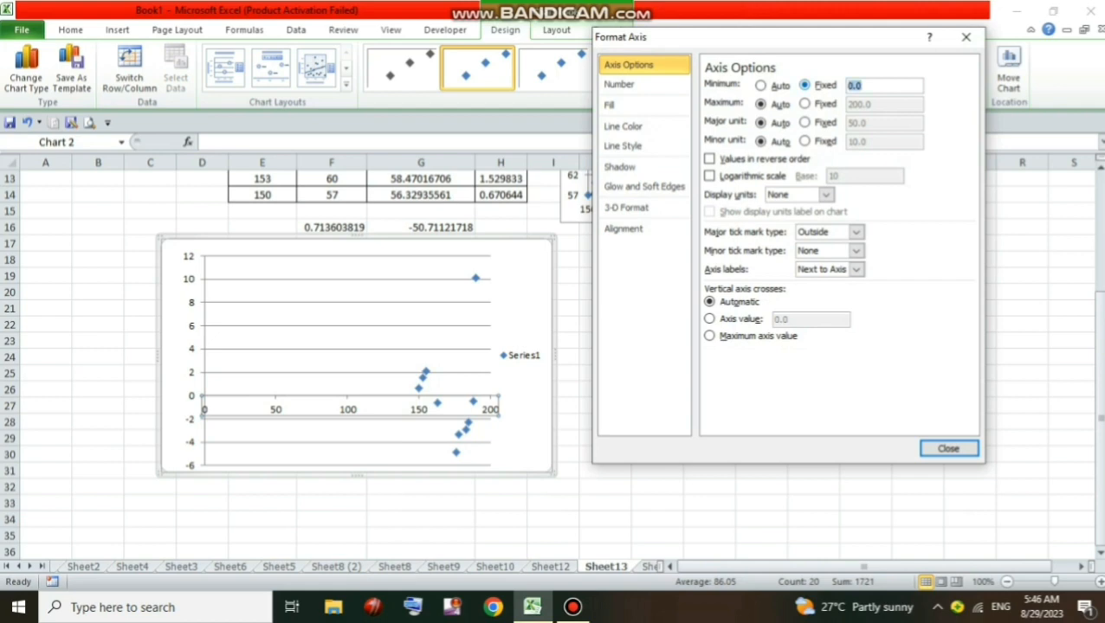
{"action": "type", "text": "150"}
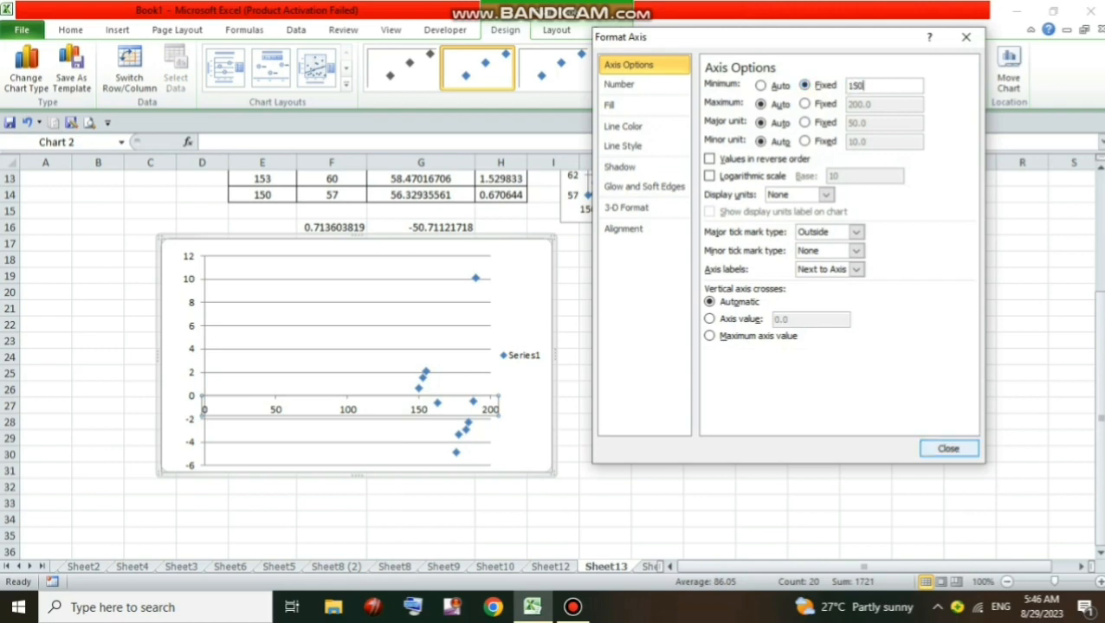
{"action": "left_click", "coordinate": [948, 449]}
Set the vertical axis of the residual chart to a fixed minimum of -5.
{"action": "scroll", "coordinate": [554, 364], "scroll_direction": "up", "scroll_amount": 4}
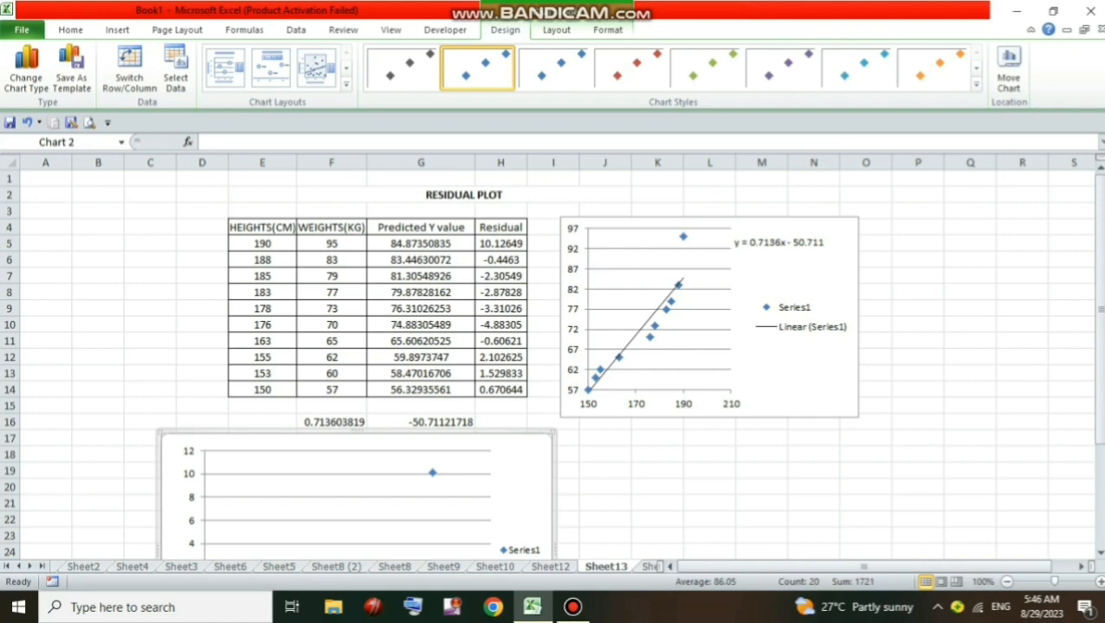
{"action": "scroll", "coordinate": [554, 355], "scroll_direction": "down", "scroll_amount": 4}
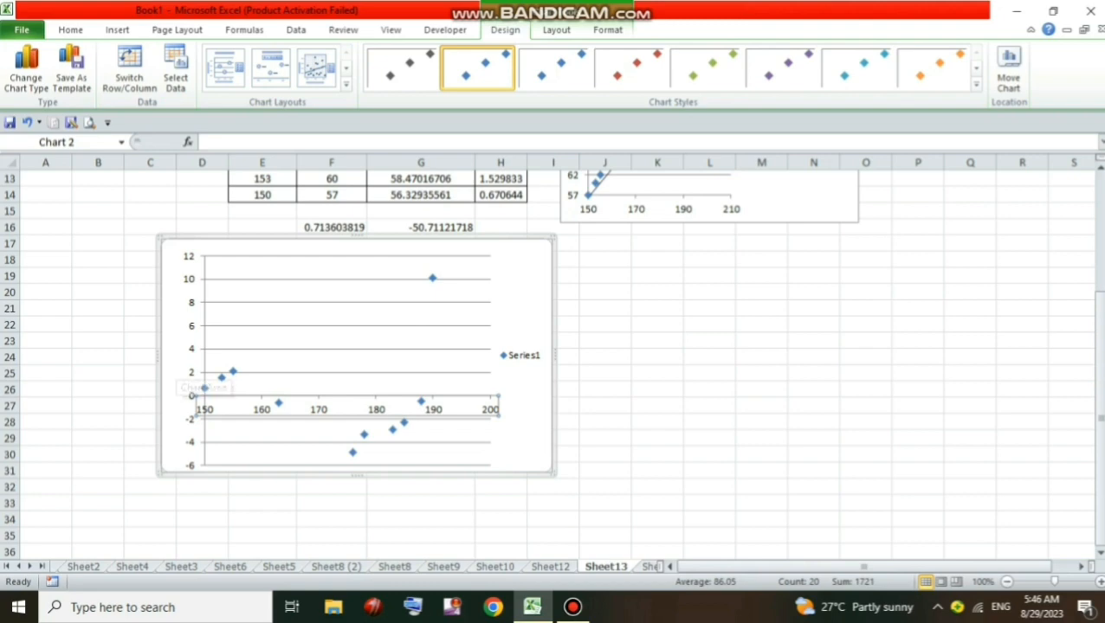
{"action": "left_click", "coordinate": [204, 383]}
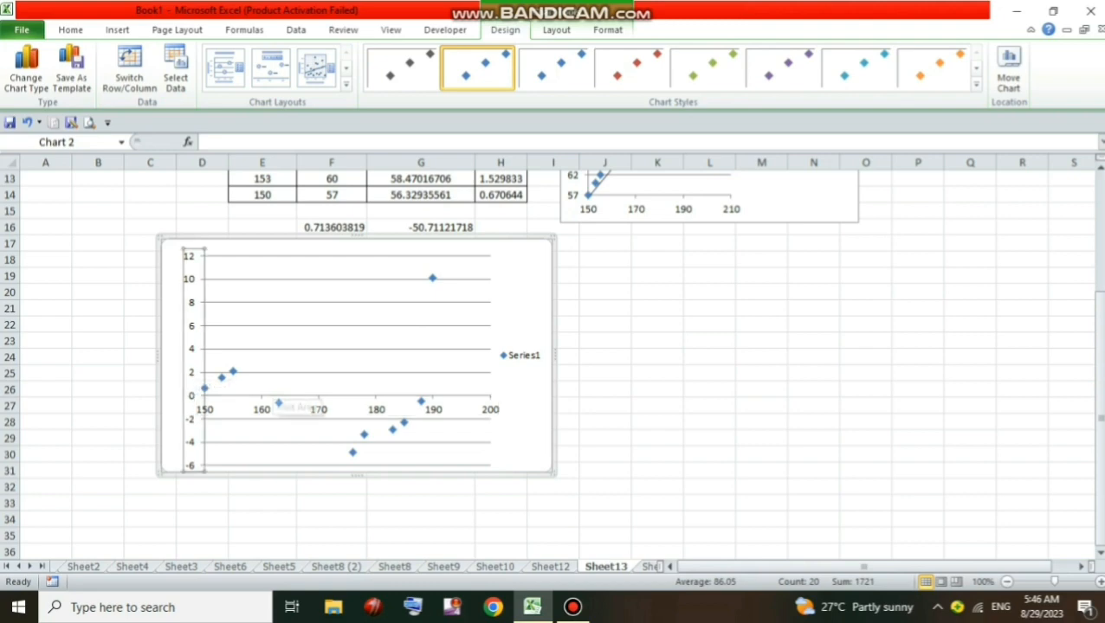
{"action": "scroll", "coordinate": [295, 407], "scroll_direction": "up", "scroll_amount": 3}
{"action": "scroll", "coordinate": [554, 355], "scroll_direction": "down", "scroll_amount": 2}
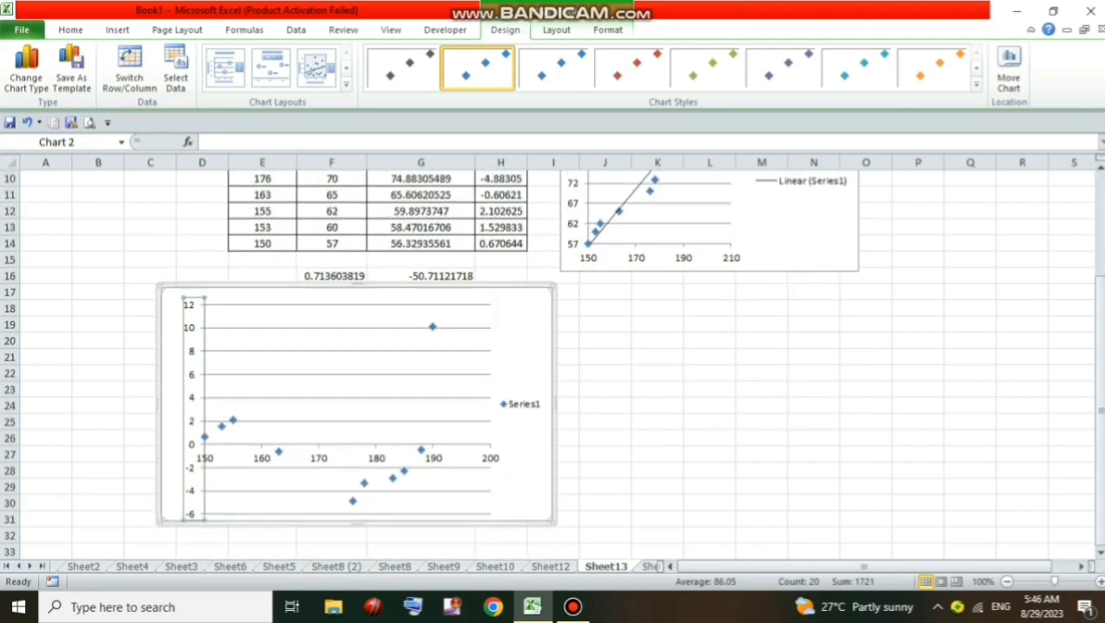
{"action": "right_click", "coordinate": [189, 371]}
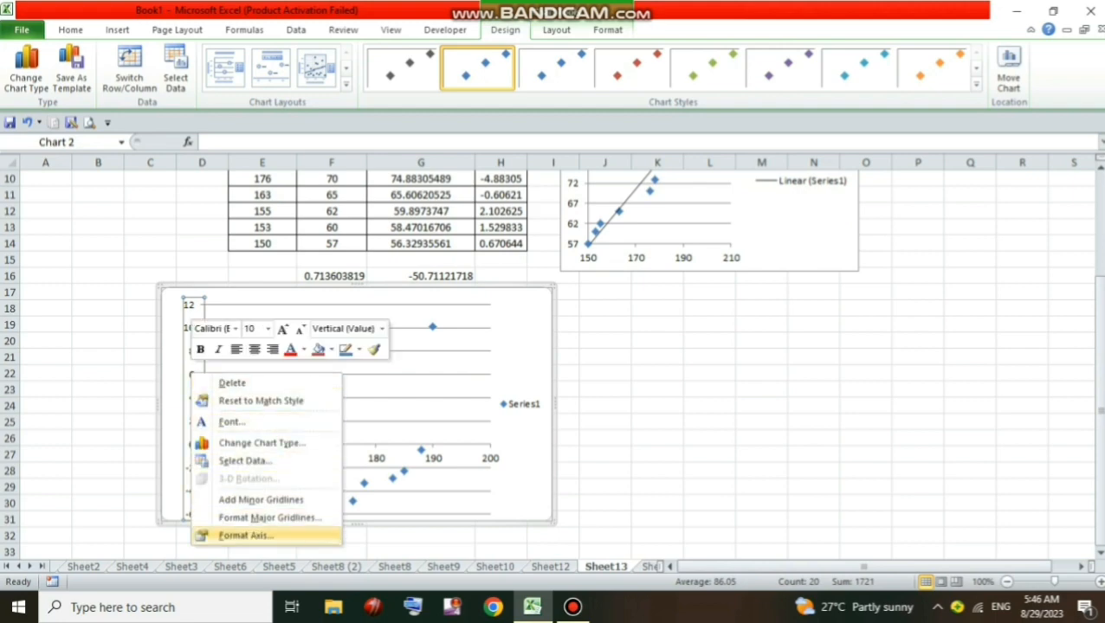
{"action": "left_click", "coordinate": [232, 535]}
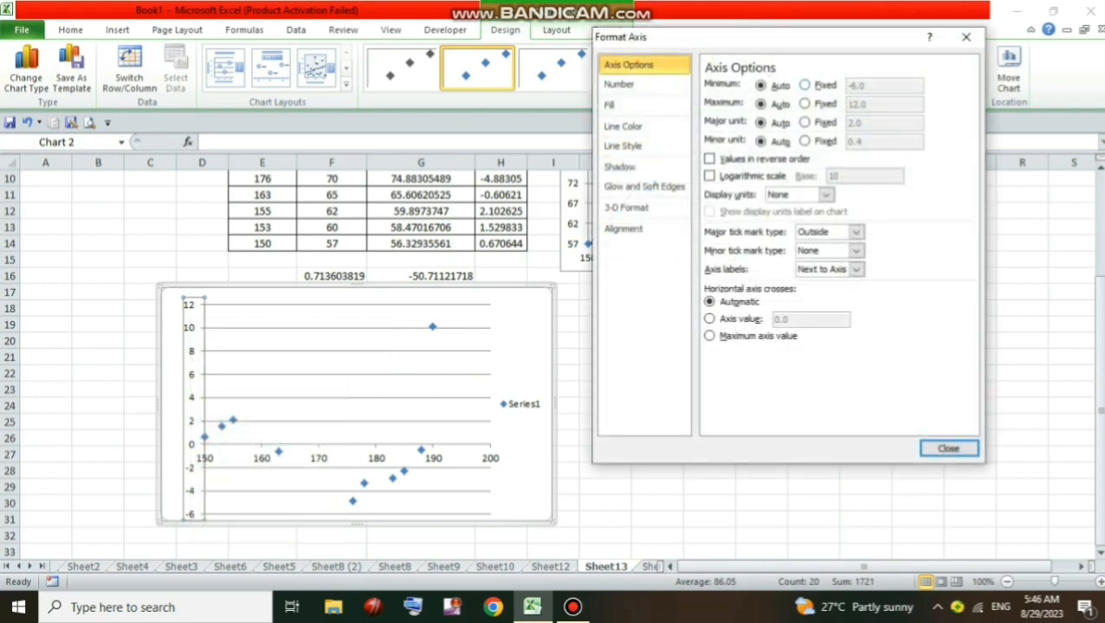
{"action": "left_click", "coordinate": [805, 84]}
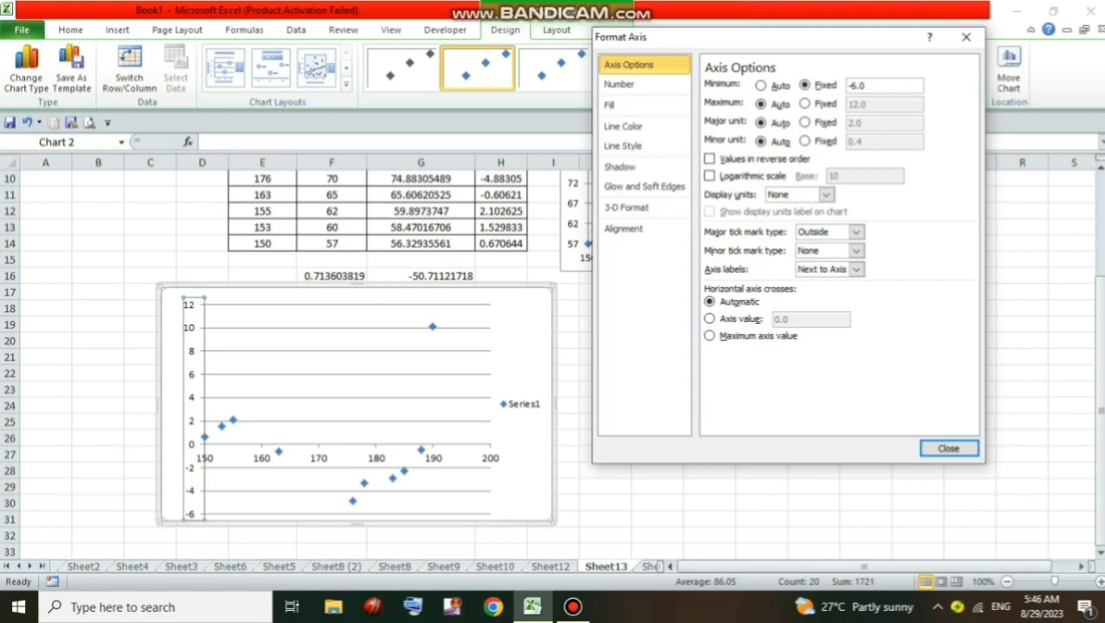
{"action": "left_click_drag", "start_coordinate": [867, 86], "coordinate": [845, 85]}
{"action": "type", "text": "-5"}
Set the vertical axis to a fixed maximum of 11, close the axis formatting and deselect the chart.
{"action": "left_click", "coordinate": [804, 104]}
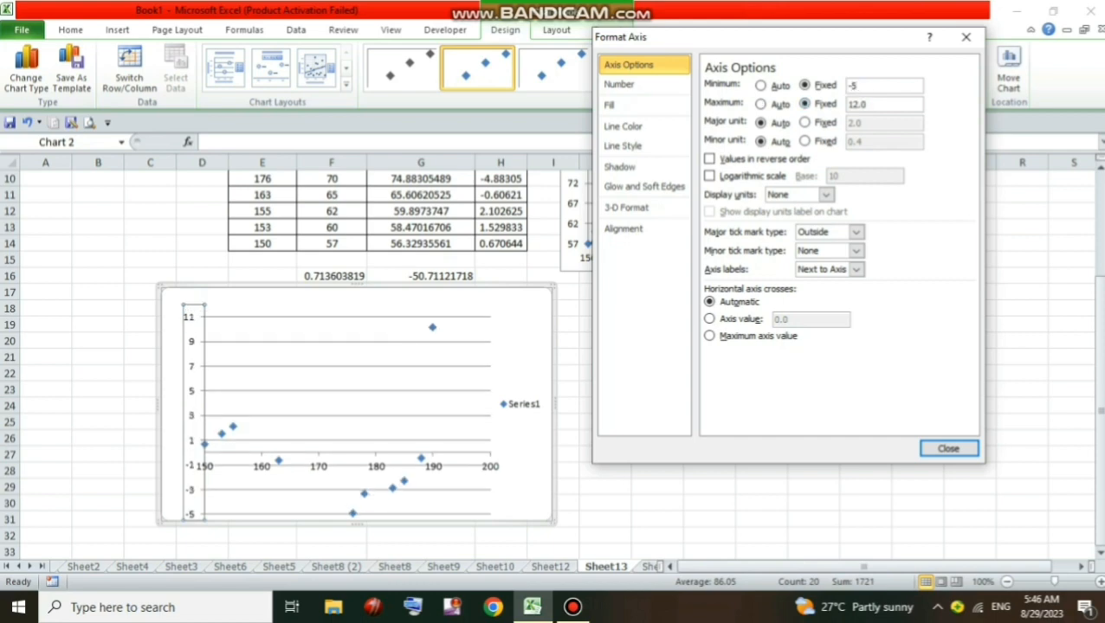
{"action": "left_click_drag", "start_coordinate": [867, 105], "coordinate": [846, 105]}
{"action": "type", "text": "10"}
{"action": "key", "text": "BackSpace"}
{"action": "type", "text": "1"}
{"action": "key", "text": "Return"}
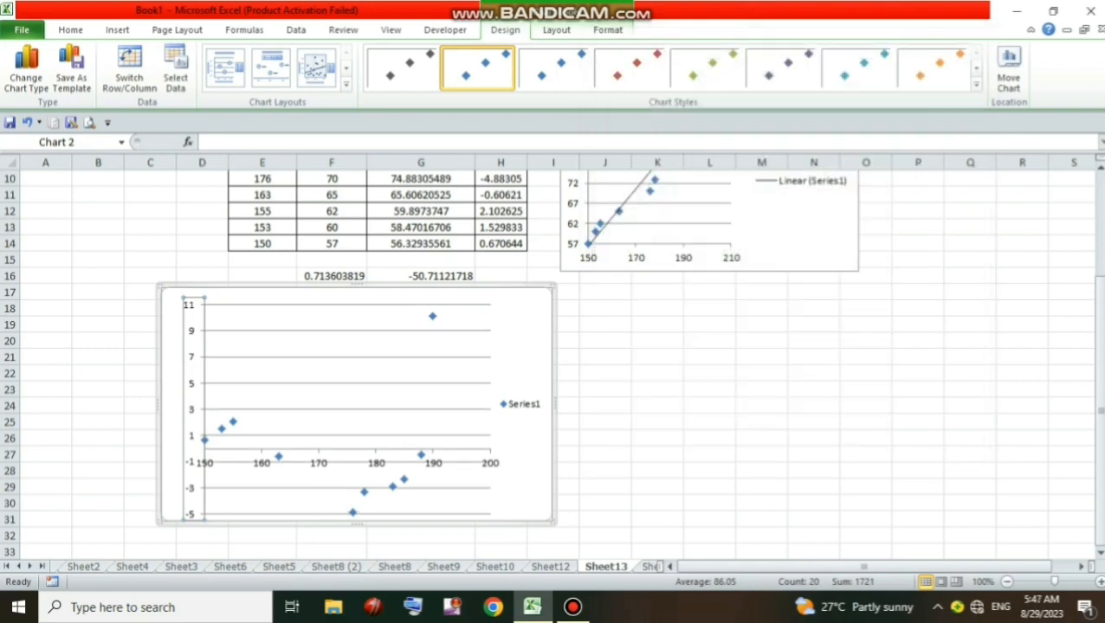
{"action": "left_click", "coordinate": [657, 422]}
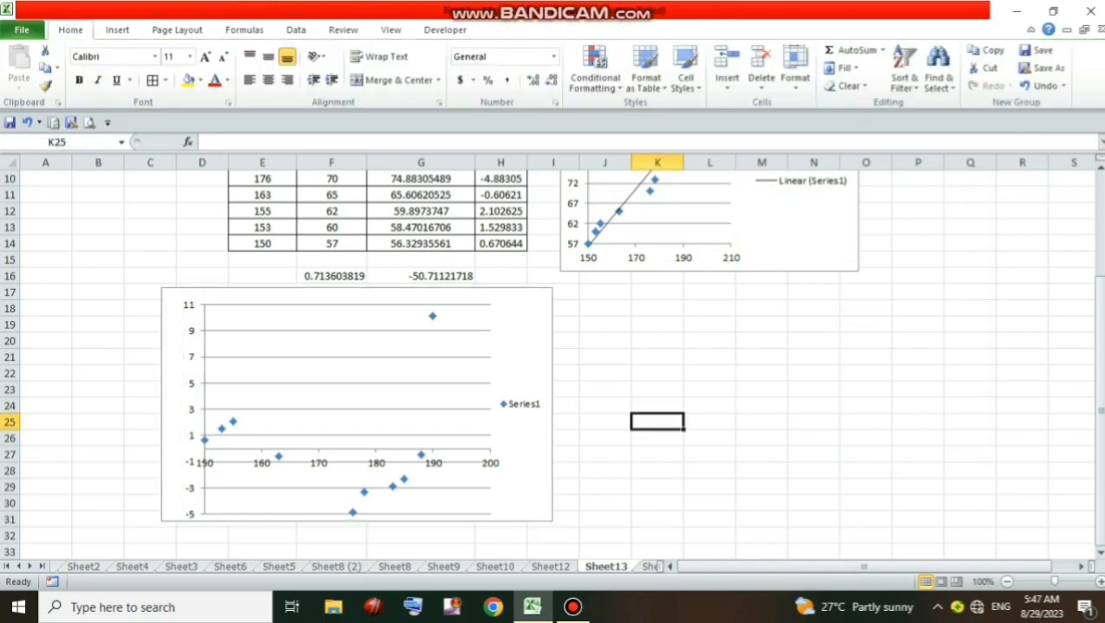
Add a trendline to the data series in the residual chart.
{"action": "left_click", "coordinate": [421, 456]}
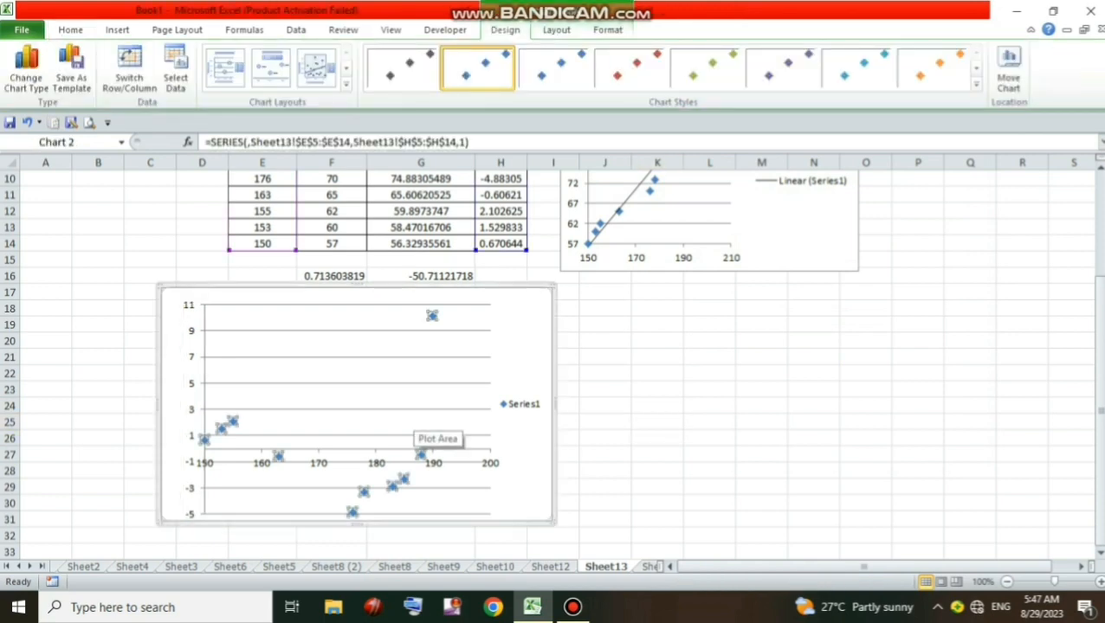
{"action": "scroll", "coordinate": [420, 455], "scroll_direction": "up", "scroll_amount": 3}
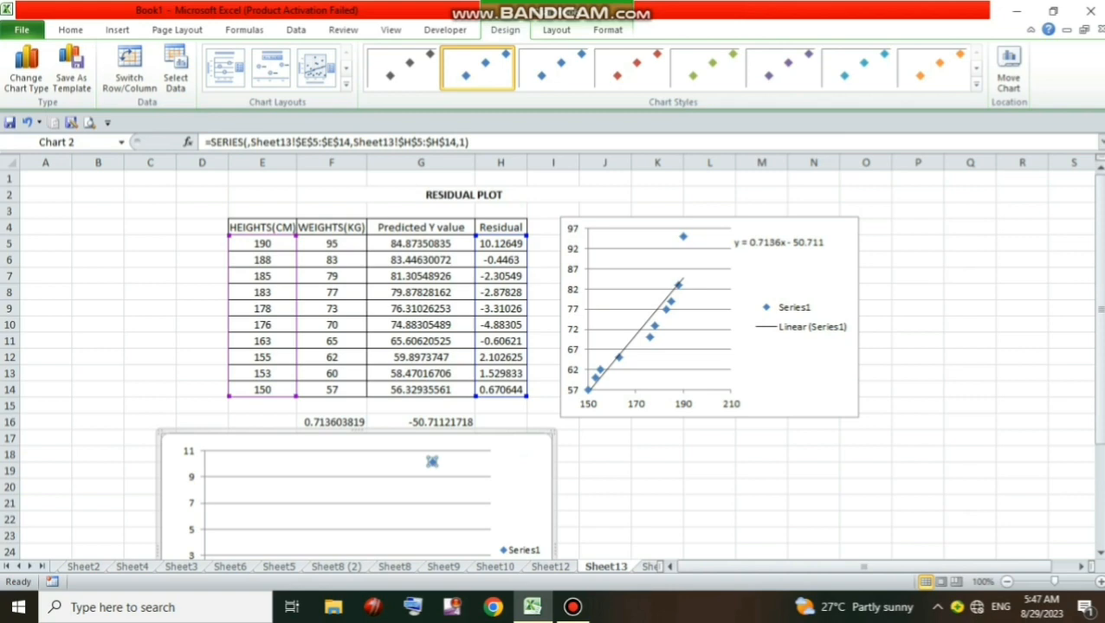
{"action": "scroll", "coordinate": [421, 455], "scroll_direction": "down", "scroll_amount": 4}
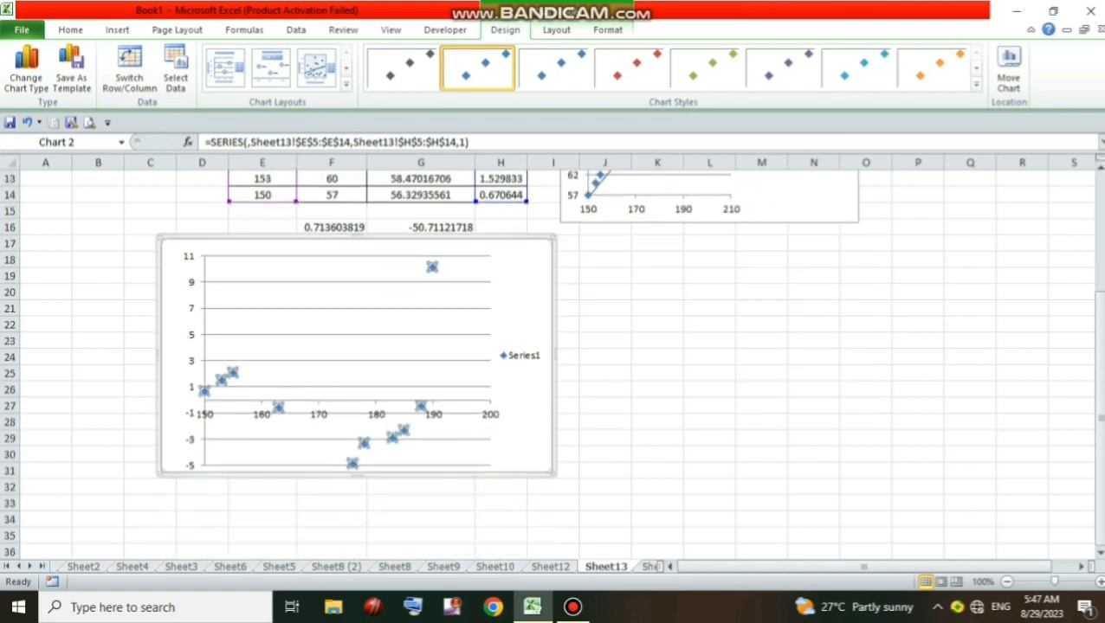
{"action": "right_click", "coordinate": [278, 407]}
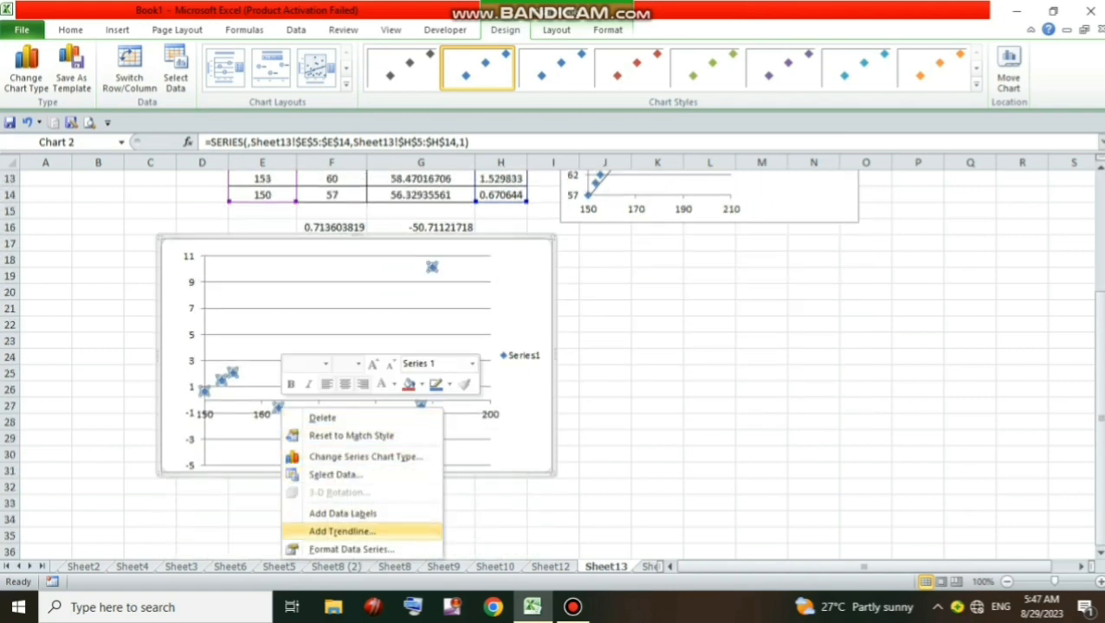
{"action": "left_click", "coordinate": [342, 531]}
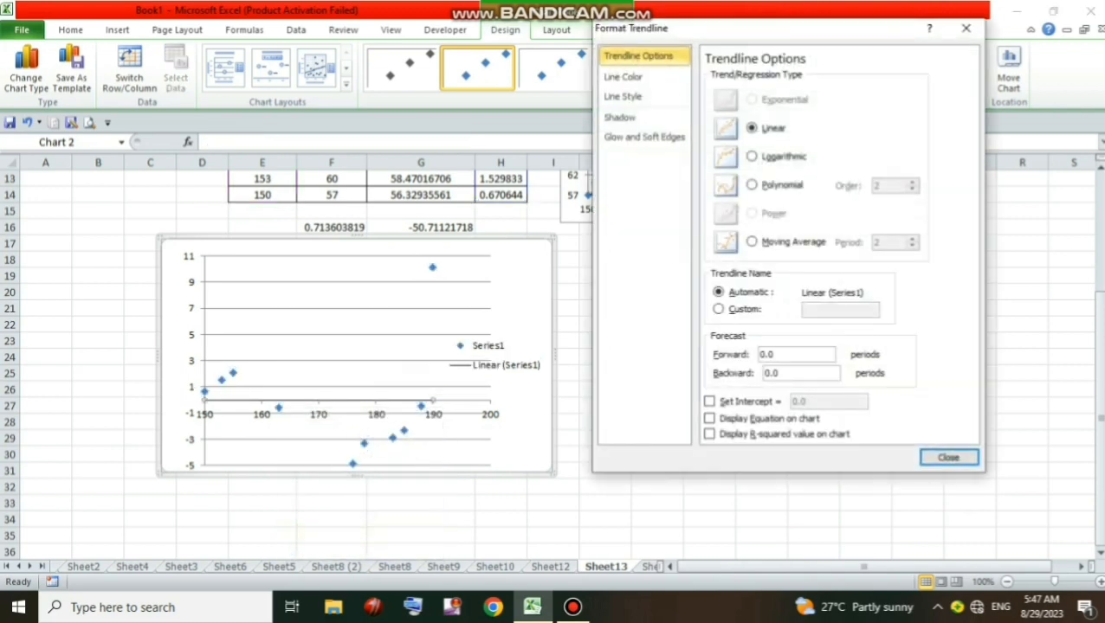
Try the polynomial, logarithmic and linear regression types on the residual chart's trendline.
{"action": "left_click", "coordinate": [751, 184]}
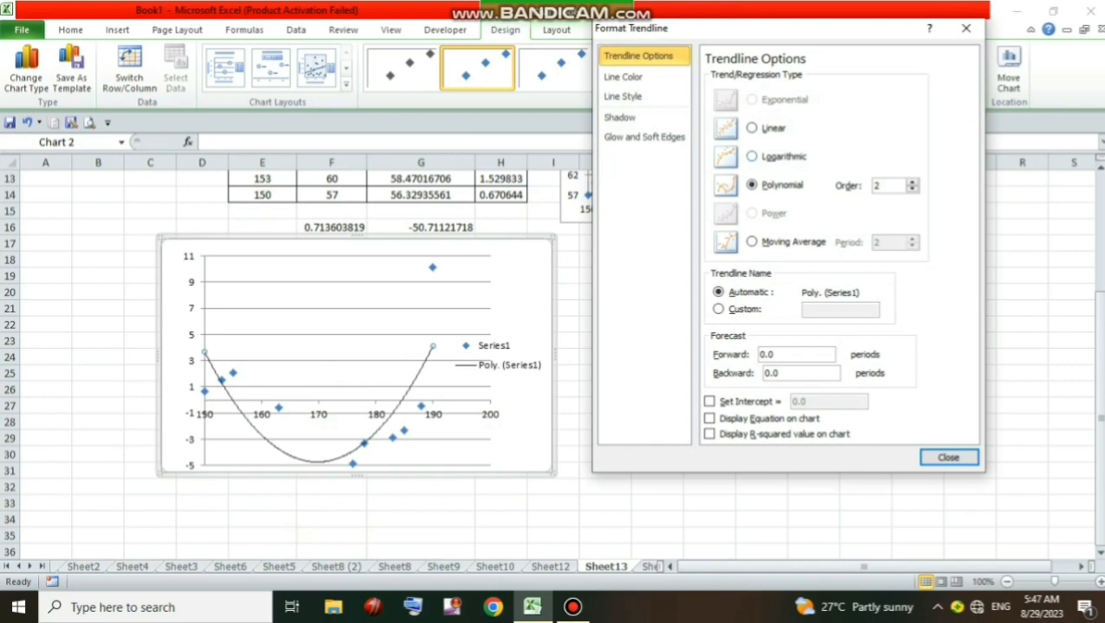
{"action": "left_click", "coordinate": [752, 157]}
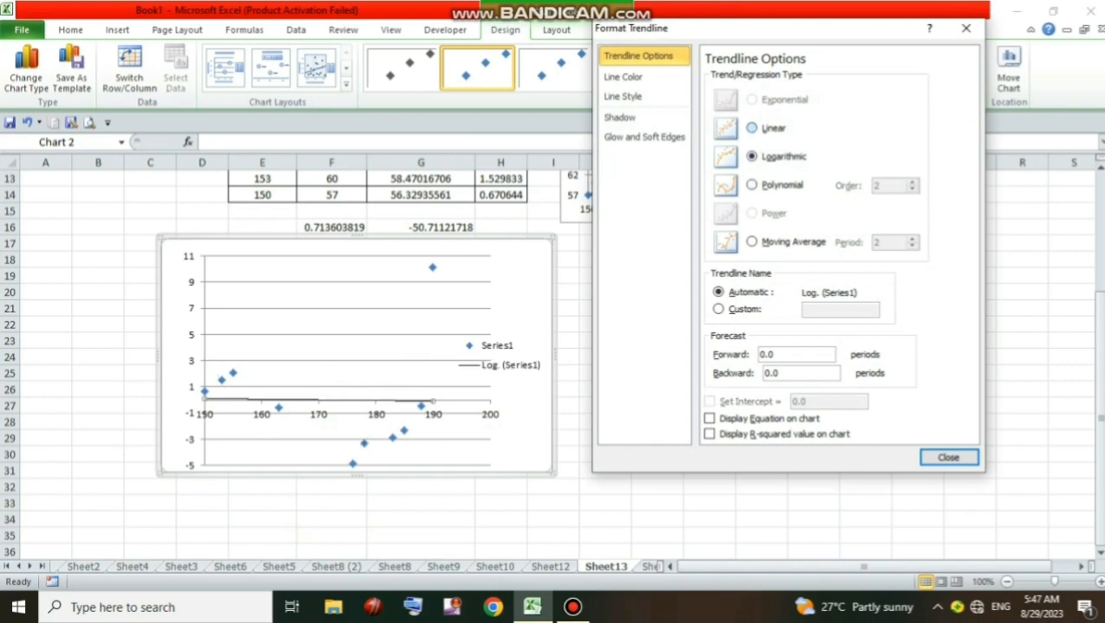
{"action": "left_click", "coordinate": [750, 128]}
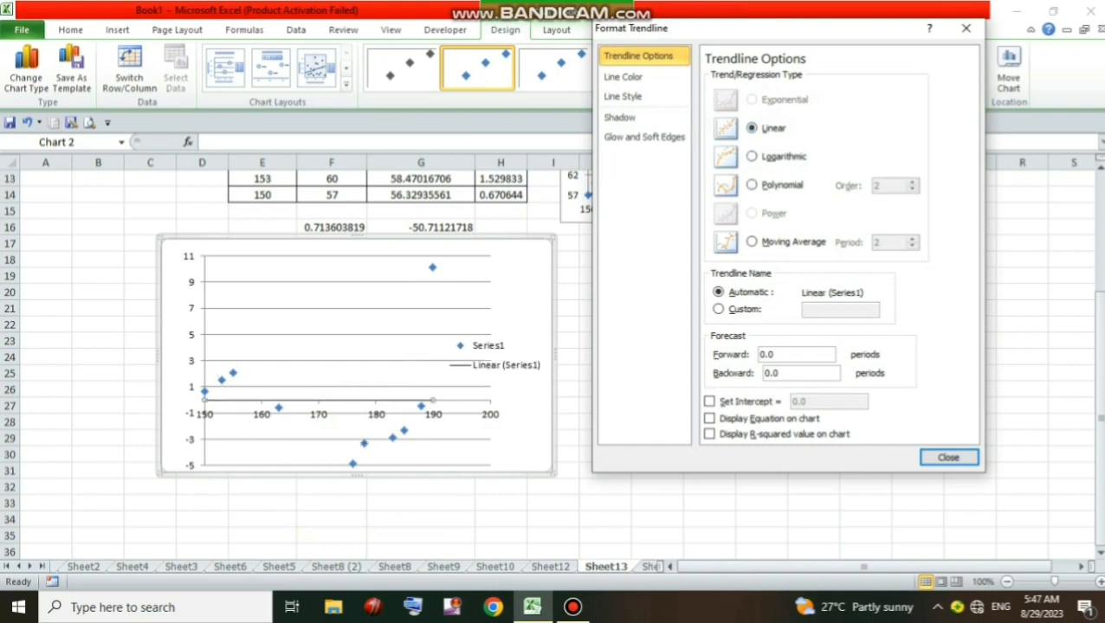
Set the residual chart's trendline to a moving average with period 2, close the trendline formatting and deselect the chart.
{"action": "left_click", "coordinate": [751, 242]}
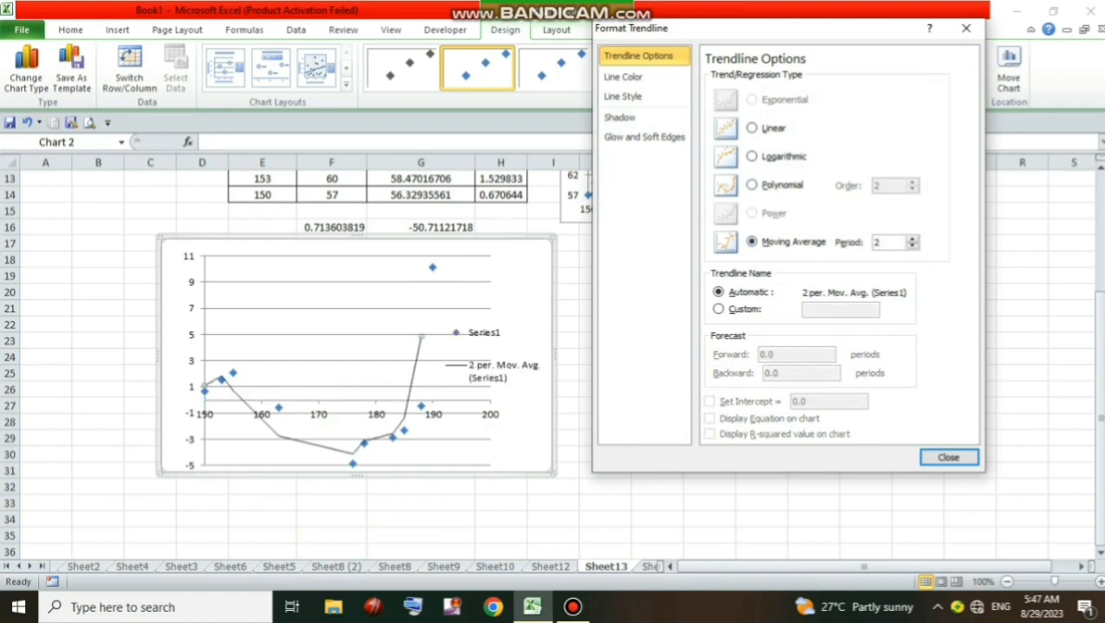
{"action": "left_click", "coordinate": [949, 458]}
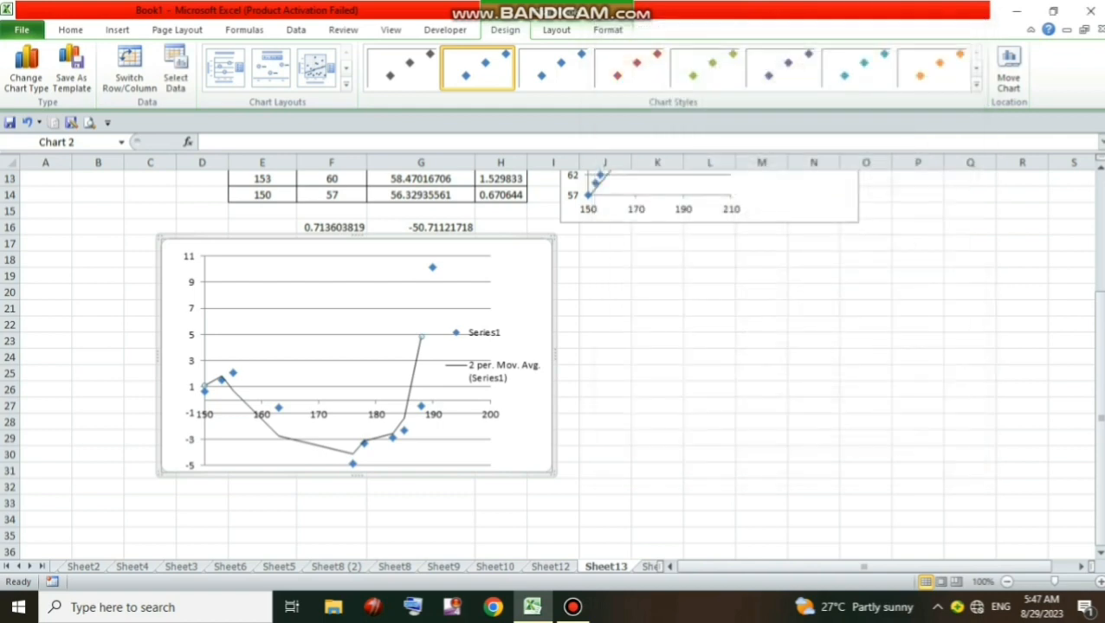
{"action": "left_click", "coordinate": [709, 357]}
{"action": "scroll", "coordinate": [554, 346], "scroll_direction": "up", "scroll_amount": 4}
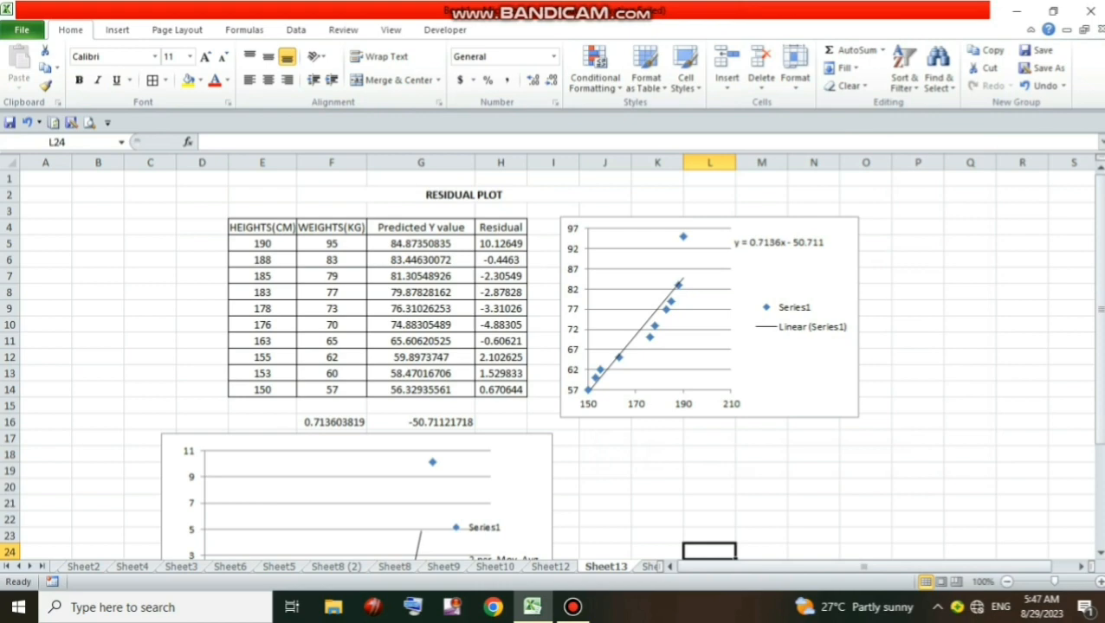
{"action": "scroll", "coordinate": [554, 347], "scroll_direction": "down", "scroll_amount": 4}
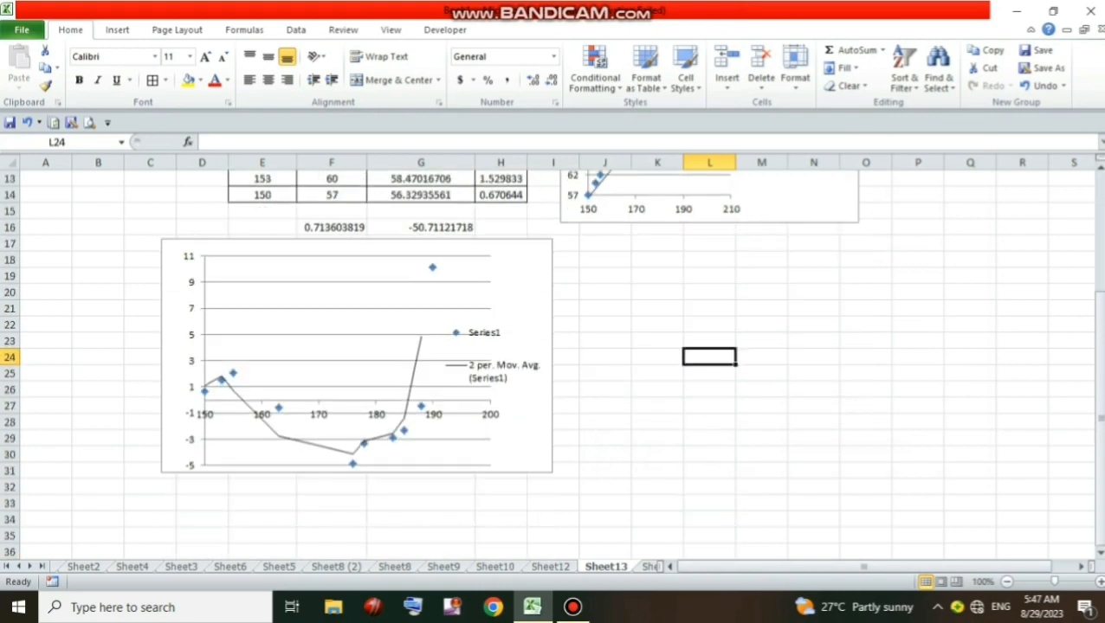